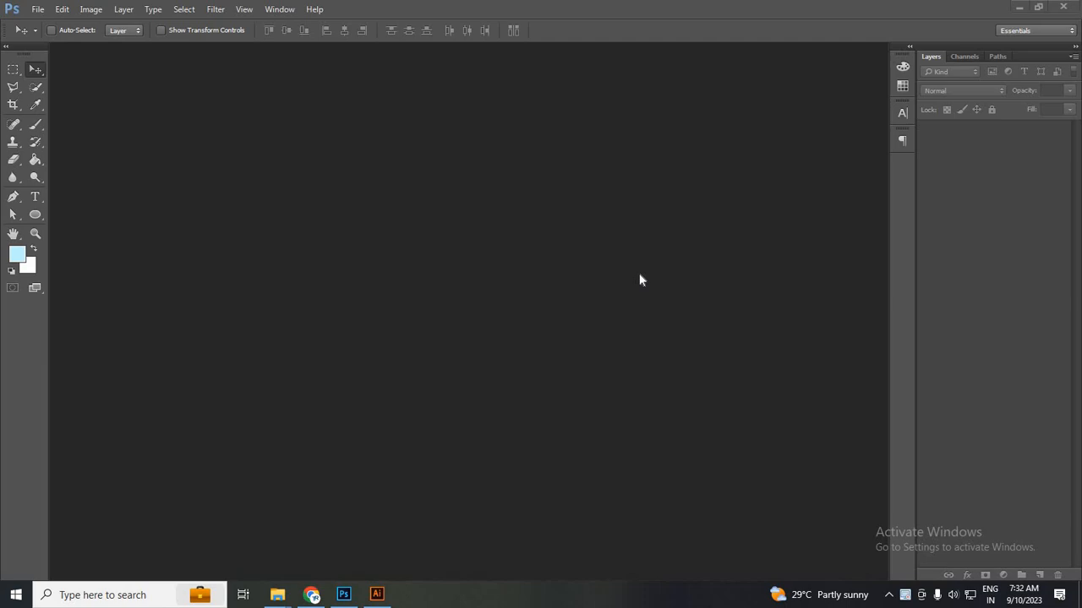
Create a new 400×400 px document.
{"action": "left_click", "coordinate": [38, 9]}
{"action": "left_click", "coordinate": [51, 25]}
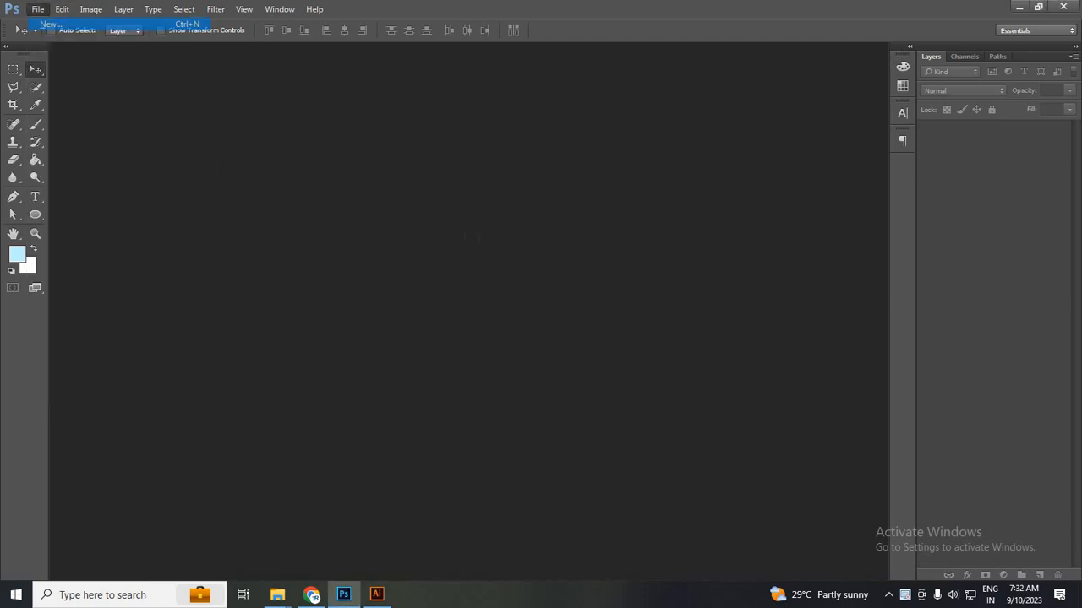
{"action": "key", "text": "Tab"}
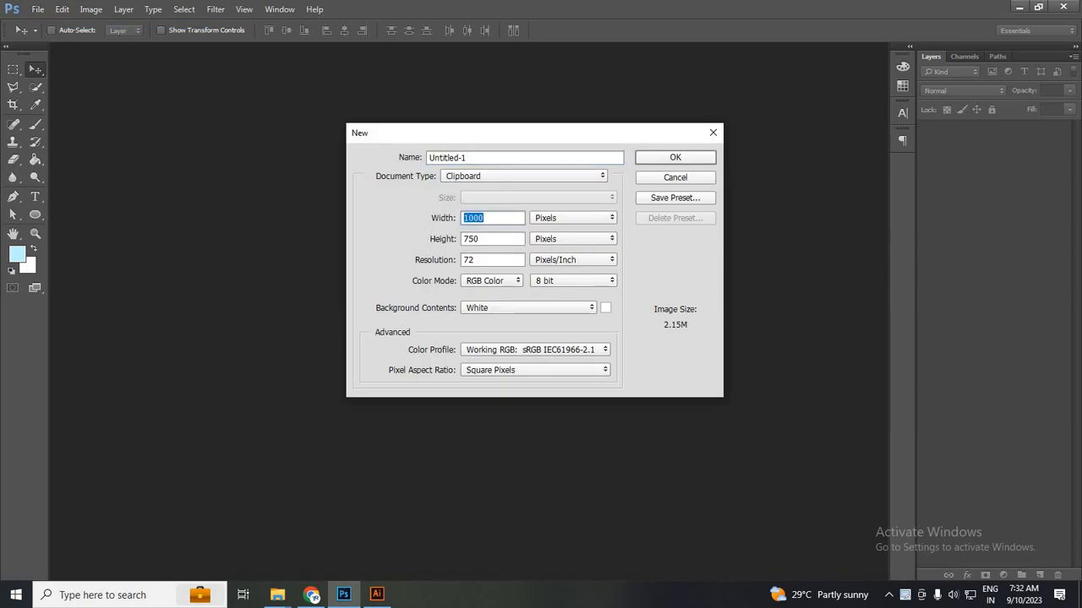
{"action": "type", "text": "400"}
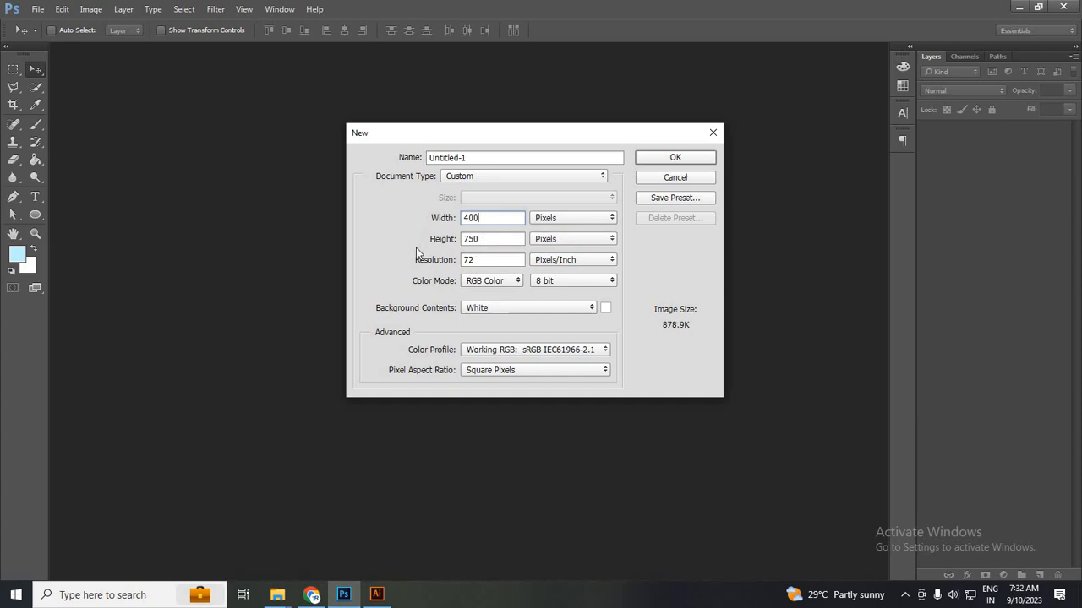
{"action": "key", "text": "Tab"}
{"action": "type", "text": "400"}
{"action": "left_click", "coordinate": [663, 160]}
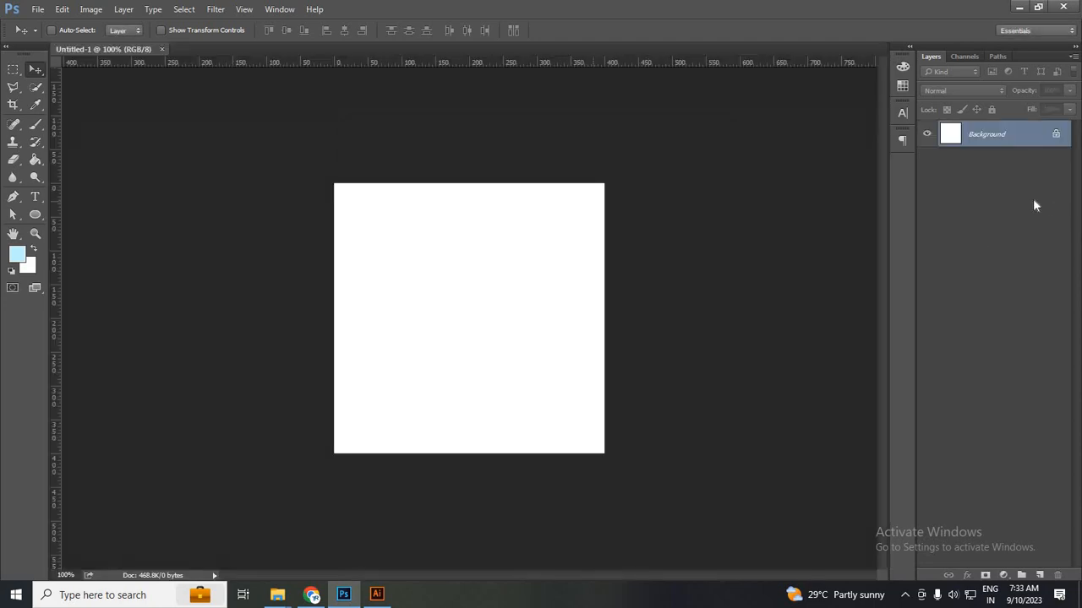
Unlock the Background layer, turning it into Layer 0.
{"action": "left_click", "coordinate": [1057, 135]}
{"action": "double_click", "coordinate": [1023, 143]}
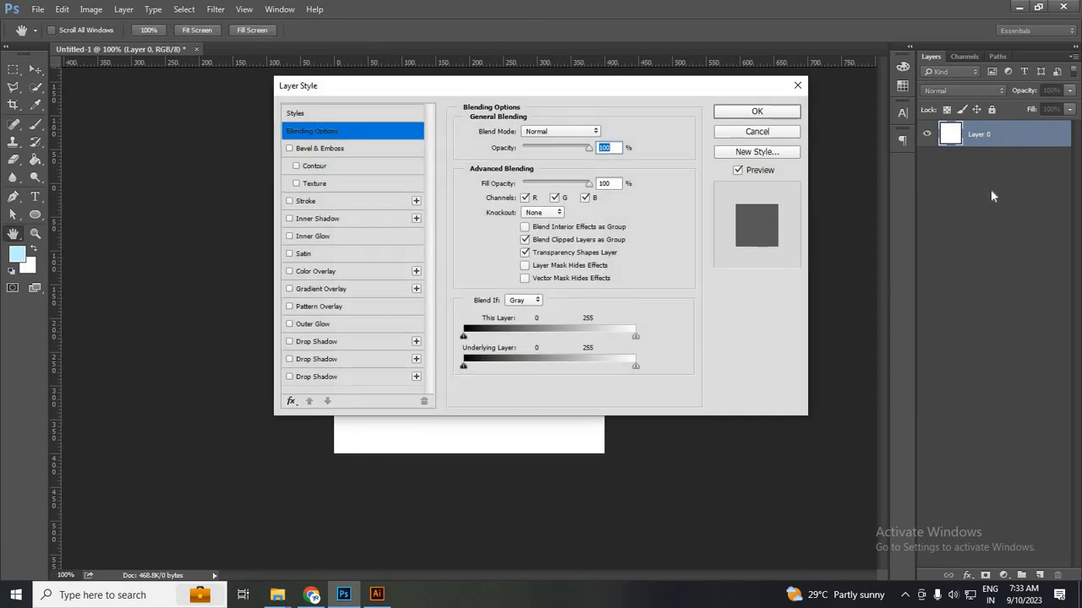
{"action": "key", "text": "Return"}
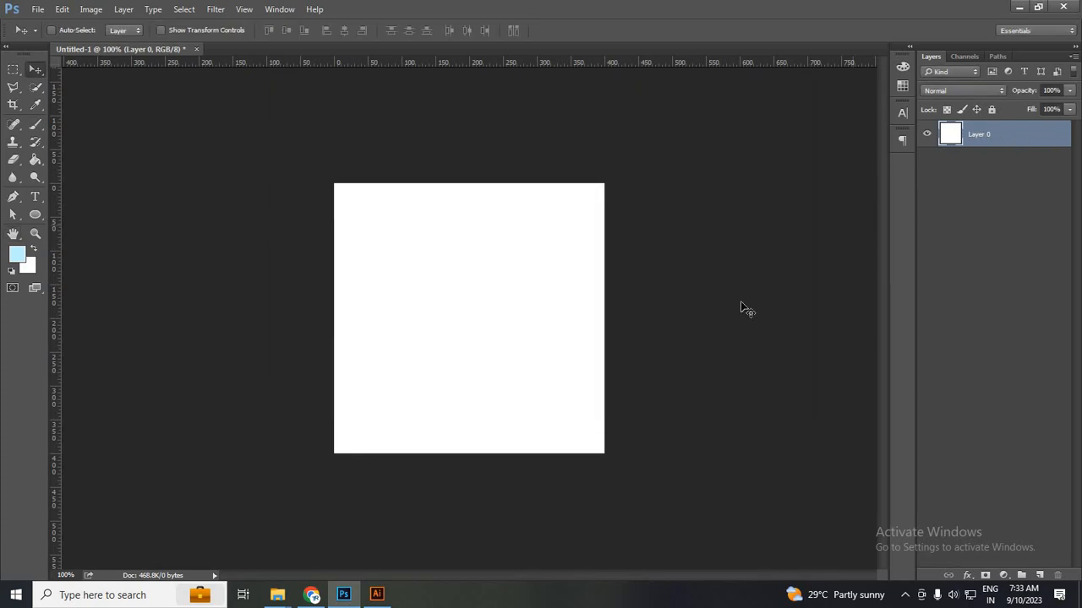
Fill Layer 0 with pale light blue c4f1fc and lock it completely.
{"action": "left_click", "coordinate": [31, 248]}
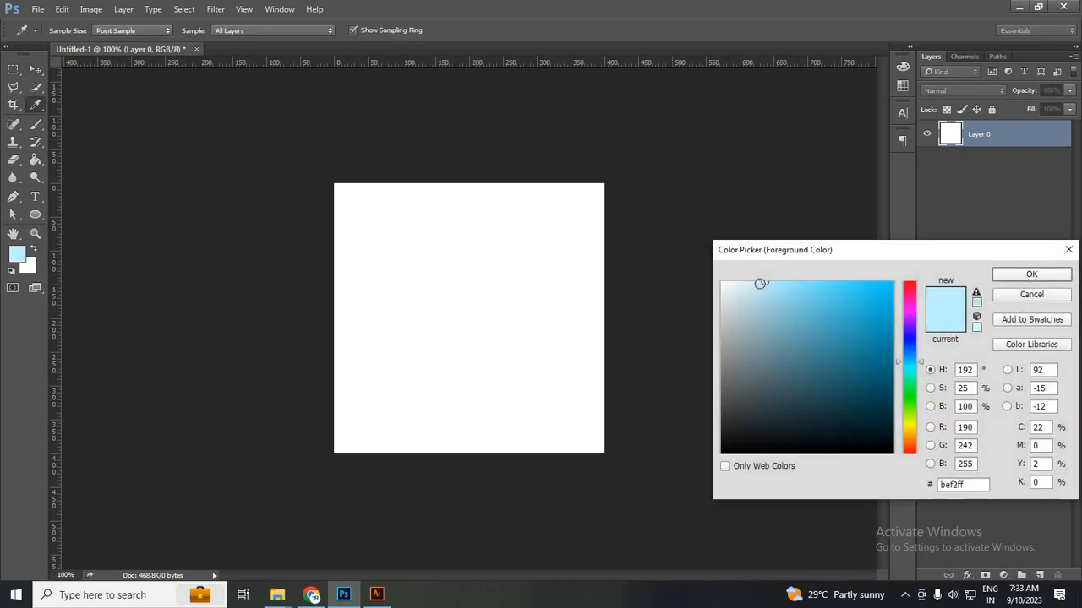
{"action": "left_click", "coordinate": [759, 284]}
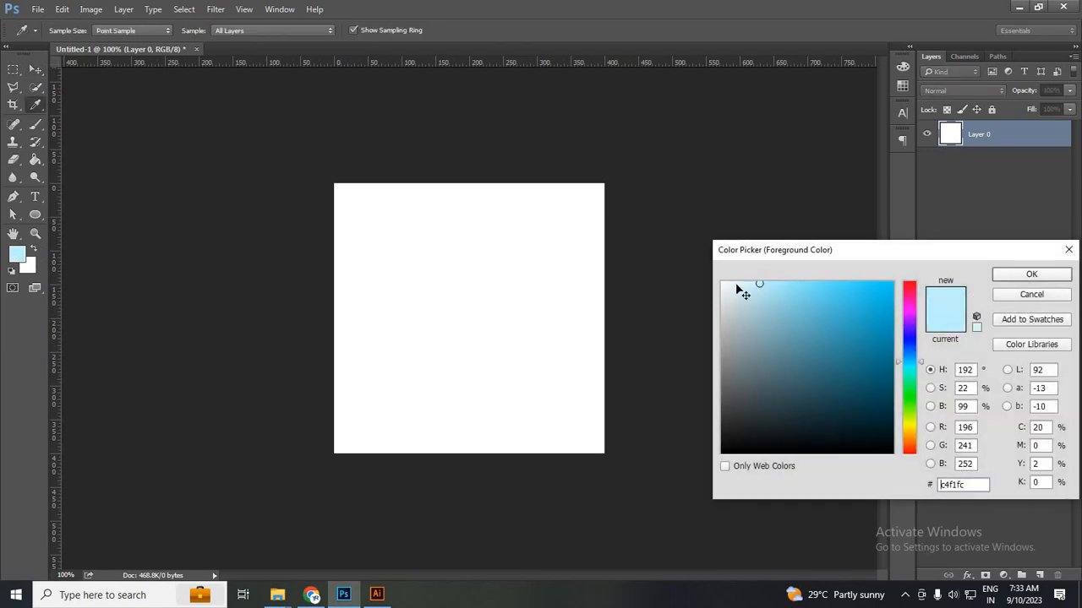
{"action": "key", "text": "Return"}
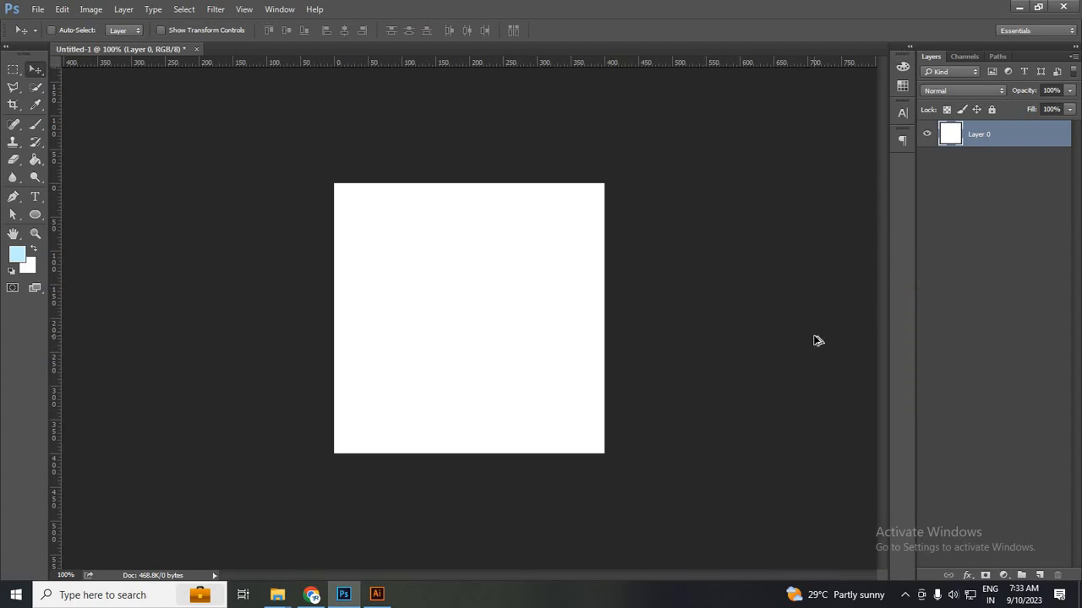
{"action": "key", "text": "alt+BackSpace"}
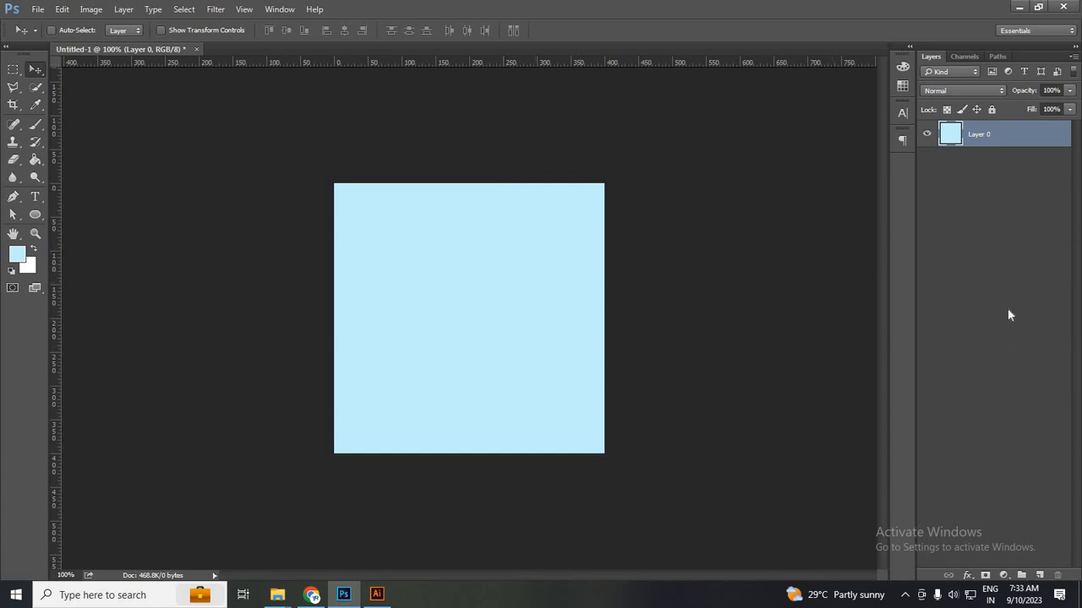
{"action": "left_click", "coordinate": [993, 110]}
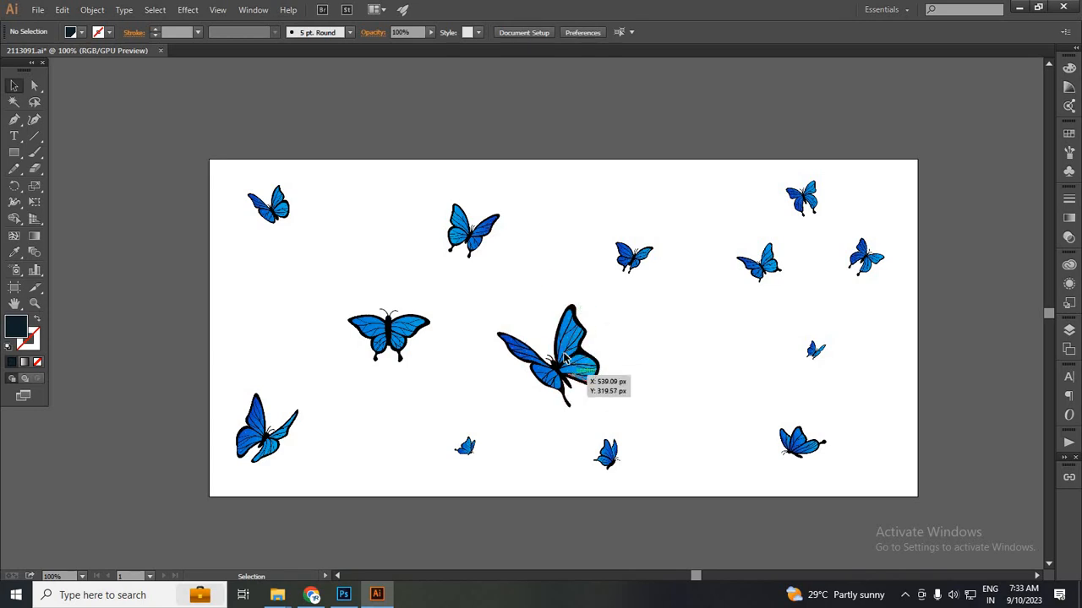
Reposition the large, top and middle-left butterflies in Illustrator, then drag the large one onto the Photoshop tile.
{"action": "left_click_drag", "start_coordinate": [590, 367], "coordinate": [803, 381]}
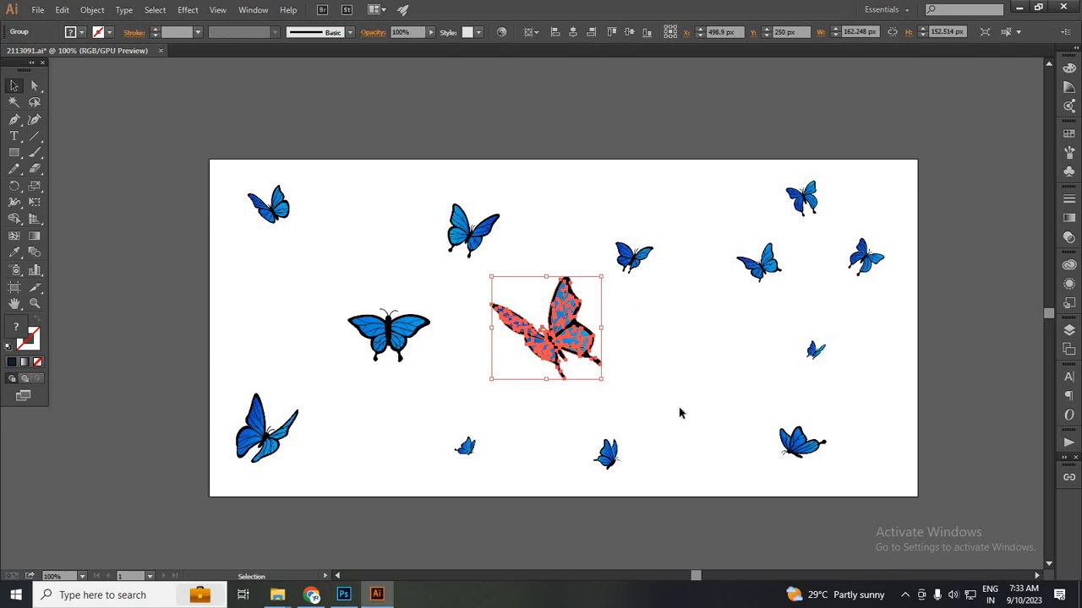
{"action": "scroll", "coordinate": [681, 415], "scroll_direction": "down", "scroll_amount": 1}
{"action": "scroll", "coordinate": [562, 344], "scroll_direction": "up", "scroll_amount": 1}
{"action": "left_click_drag", "start_coordinate": [558, 335], "coordinate": [547, 362]}
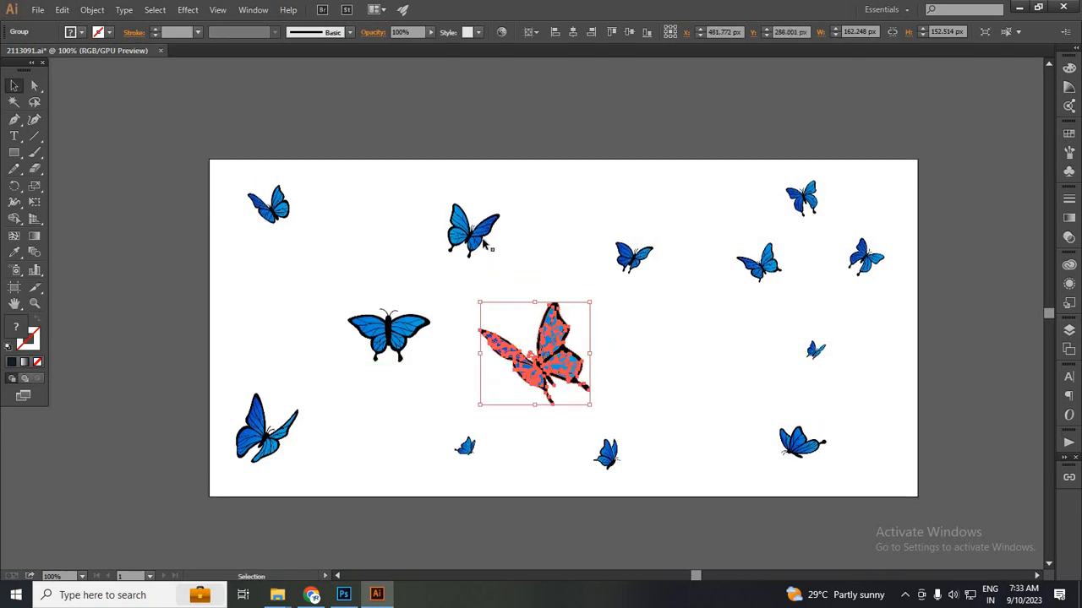
{"action": "left_click_drag", "start_coordinate": [491, 242], "coordinate": [502, 240]}
{"action": "left_click_drag", "start_coordinate": [386, 314], "coordinate": [370, 301]}
{"action": "left_click", "coordinate": [710, 432]}
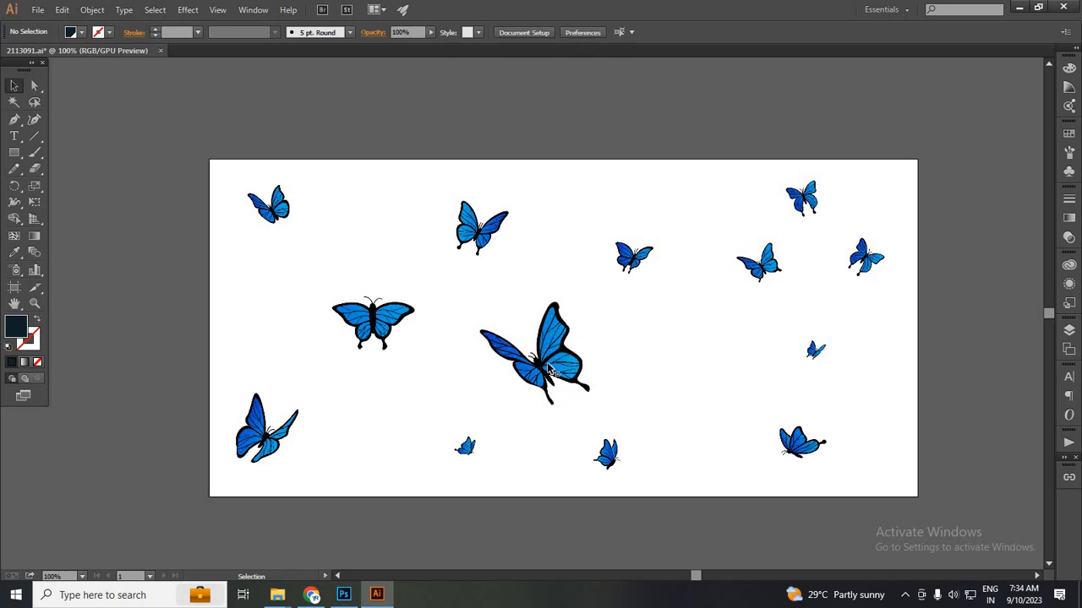
{"action": "left_click_drag", "start_coordinate": [566, 395], "coordinate": [524, 336]}
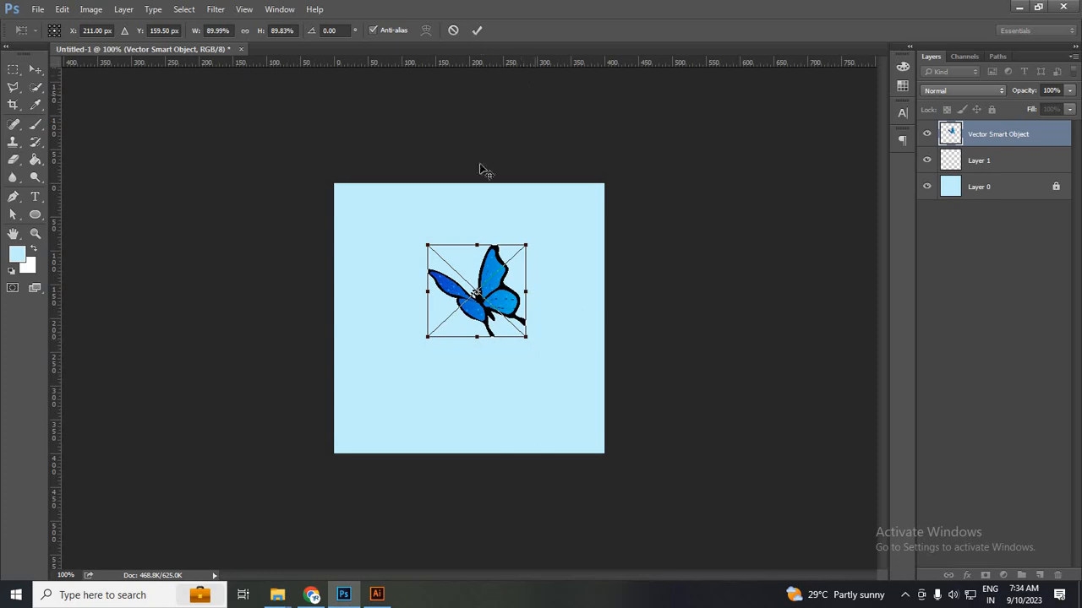
Shrink the central butterfly and place small butterflies at the tile's top-right and bottom-left.
{"action": "left_click", "coordinate": [478, 31]}
{"action": "left_click_drag", "start_coordinate": [461, 319], "coordinate": [453, 339]}
{"action": "left_click", "coordinate": [377, 595]}
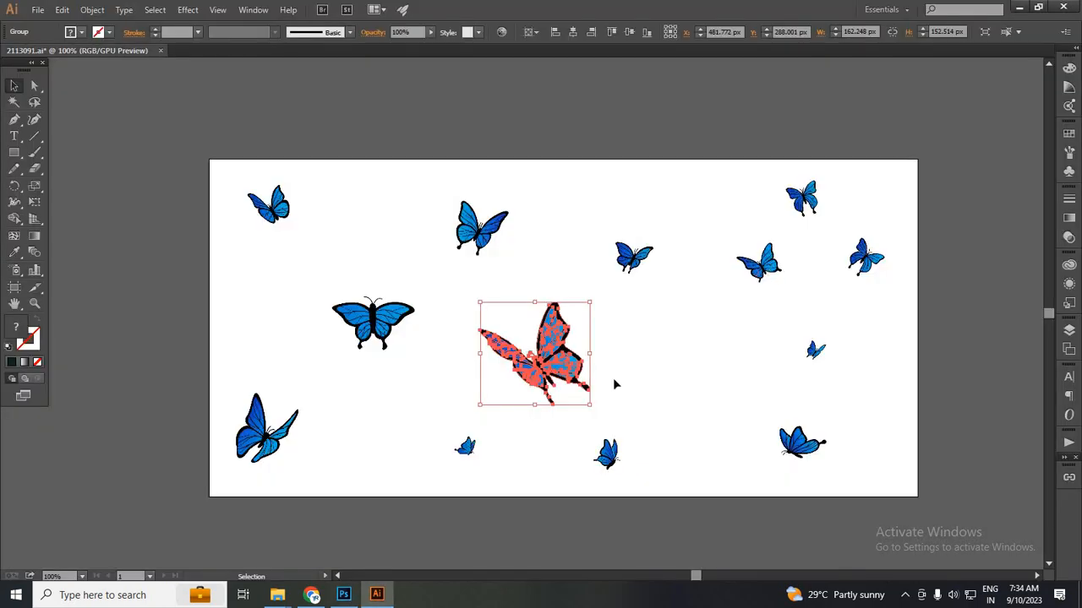
{"action": "left_click_drag", "start_coordinate": [758, 262], "coordinate": [579, 244]}
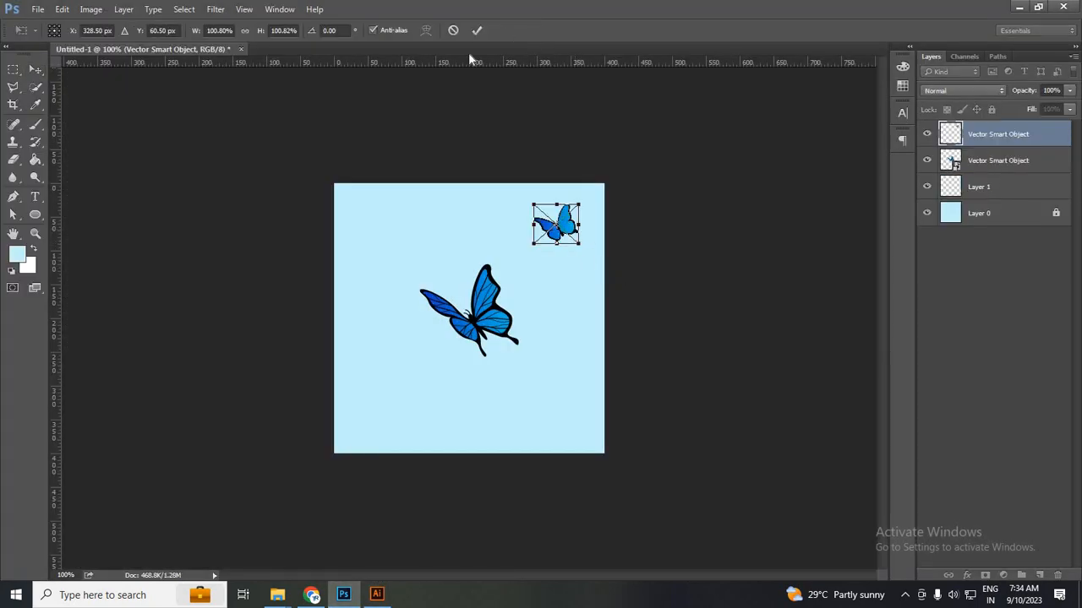
{"action": "left_click", "coordinate": [477, 30]}
{"action": "key", "text": "alt+Tab"}
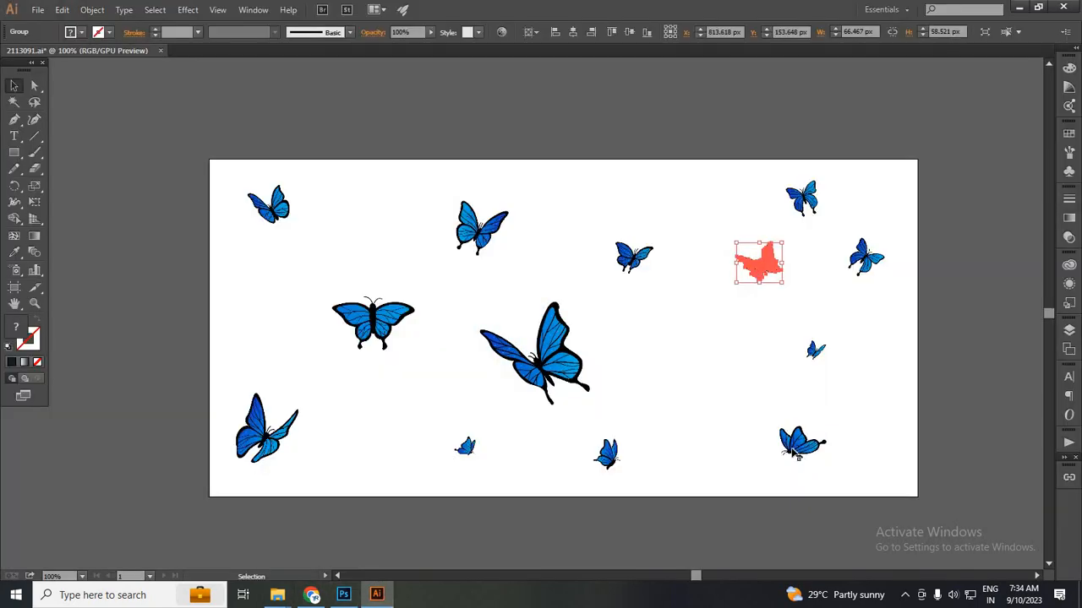
{"action": "left_click_drag", "start_coordinate": [798, 448], "coordinate": [417, 408]}
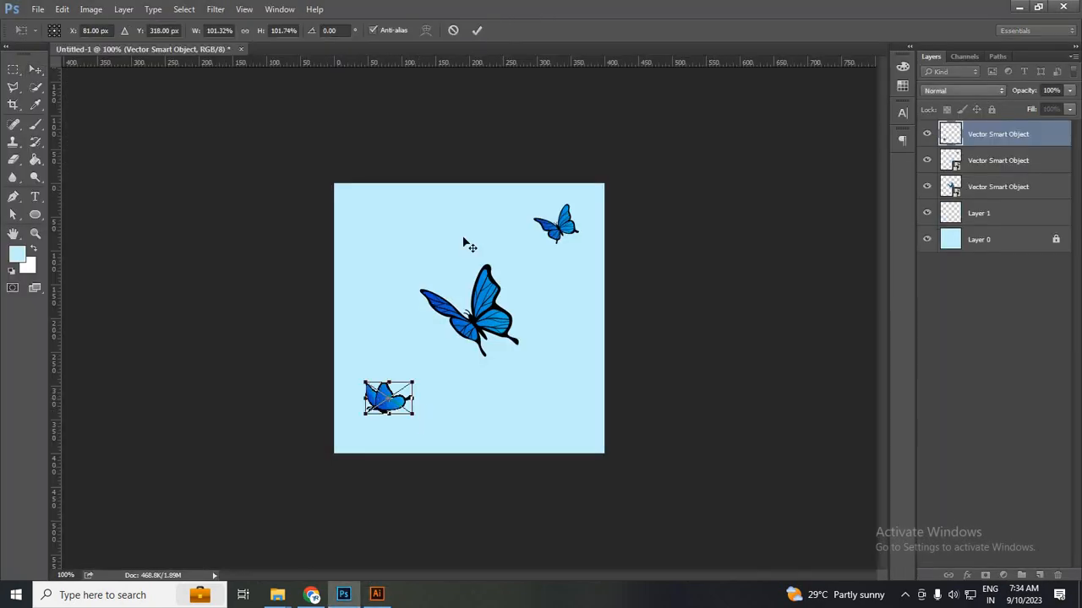
{"action": "left_click", "coordinate": [477, 30]}
Add a shrunken, tilted butterfly and a top-left one, then Alt-drag a duplicate beside the big butterfly.
{"action": "key", "text": "alt+Tab"}
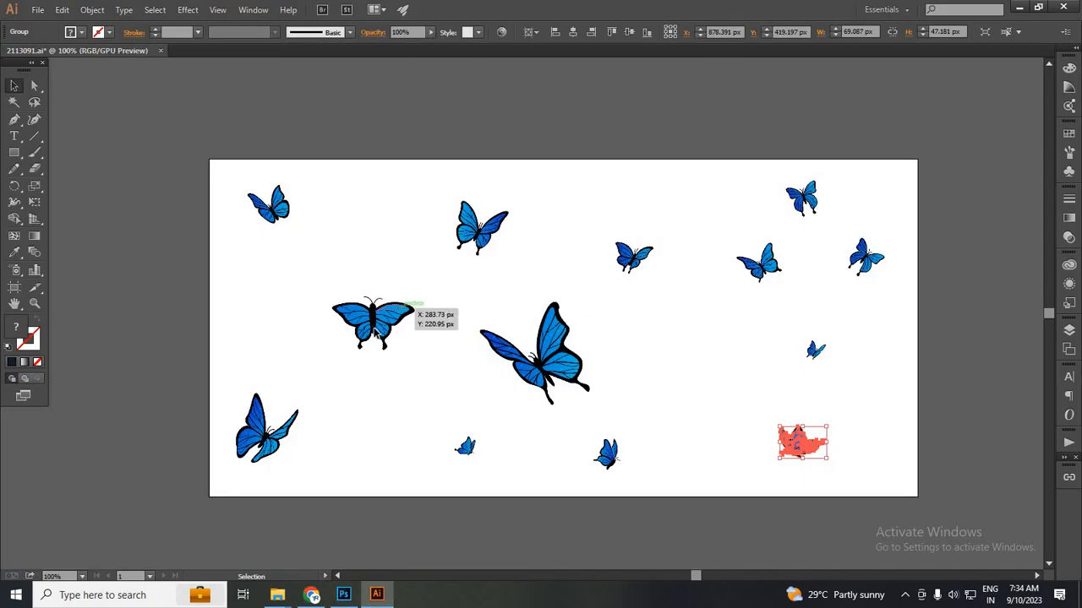
{"action": "left_click_drag", "start_coordinate": [374, 331], "coordinate": [539, 386]}
{"action": "left_click_drag", "start_coordinate": [604, 407], "coordinate": [481, 34]}
{"action": "left_click", "coordinate": [479, 31]}
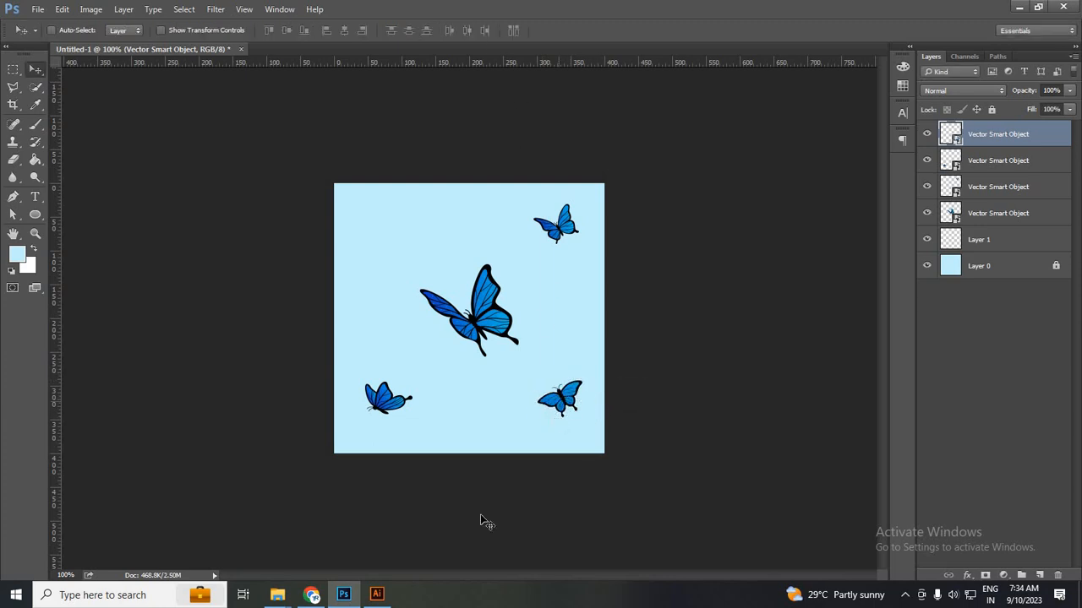
{"action": "left_click", "coordinate": [377, 595]}
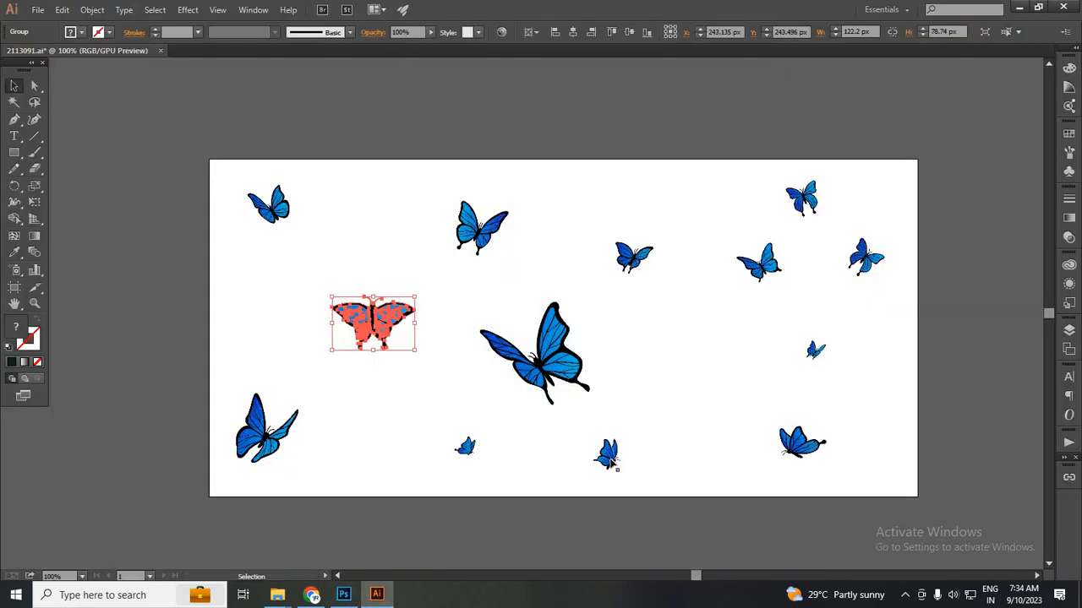
{"action": "left_click_drag", "start_coordinate": [611, 458], "coordinate": [363, 282]}
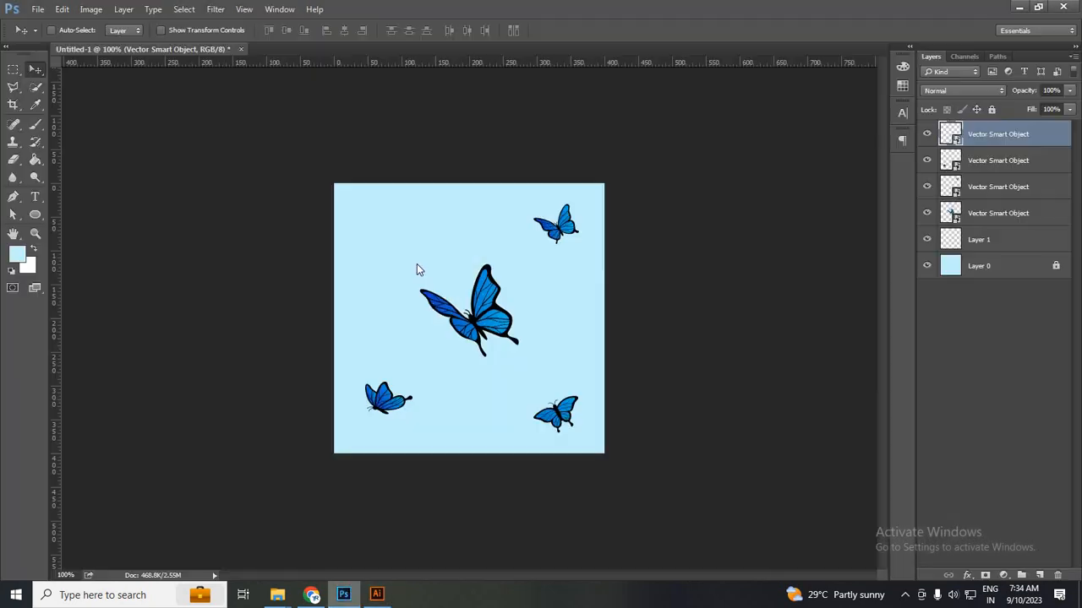
{"action": "left_click_drag", "start_coordinate": [417, 264], "coordinate": [391, 228]}
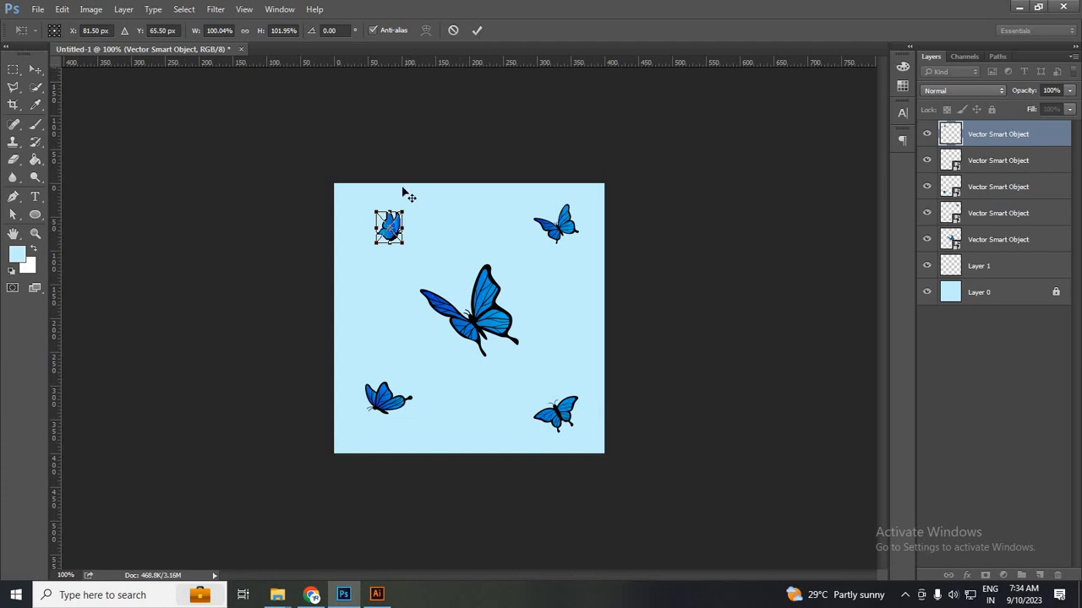
{"action": "double_click", "coordinate": [398, 230]}
{"action": "left_click_drag", "start_coordinate": [525, 365], "coordinate": [589, 372]}
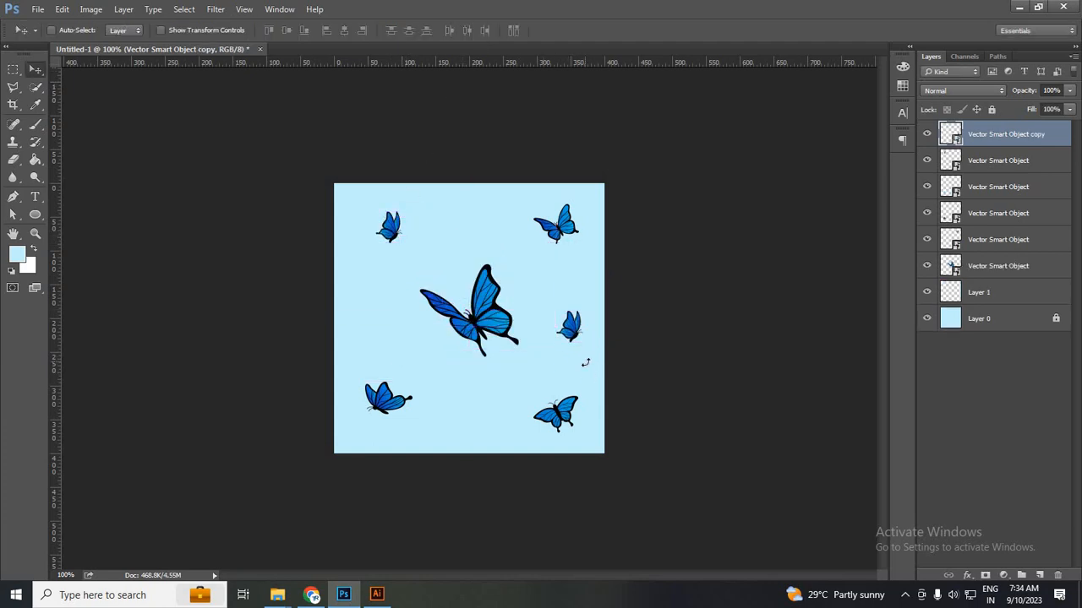
Flip the duplicated right-side butterfly horizontally and shrink it.
{"action": "key", "text": "ctrl+t"}
{"action": "right_click", "coordinate": [568, 319]}
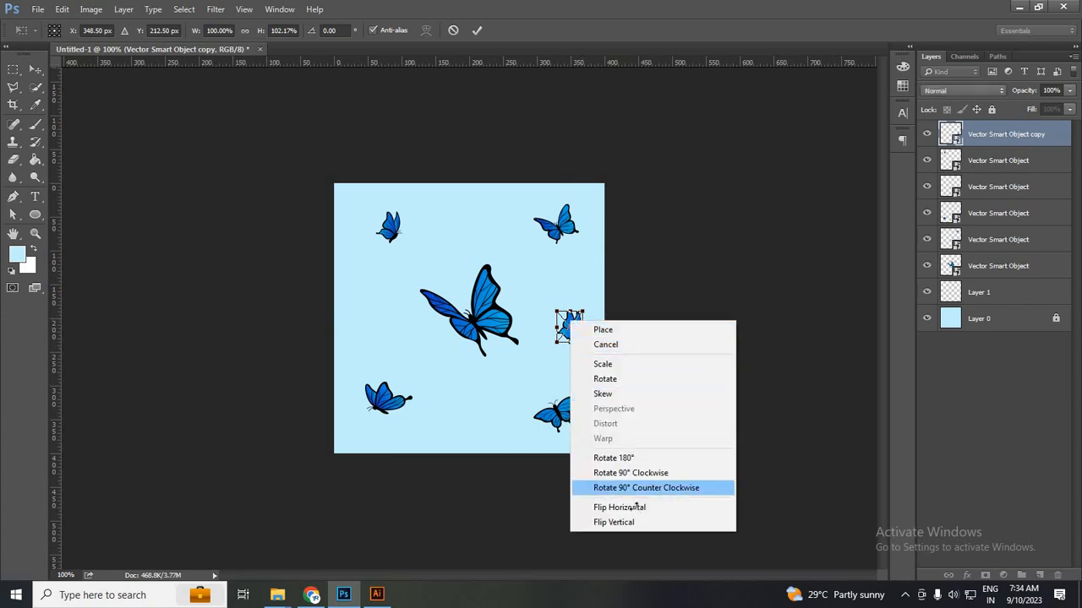
{"action": "left_click", "coordinate": [608, 507]}
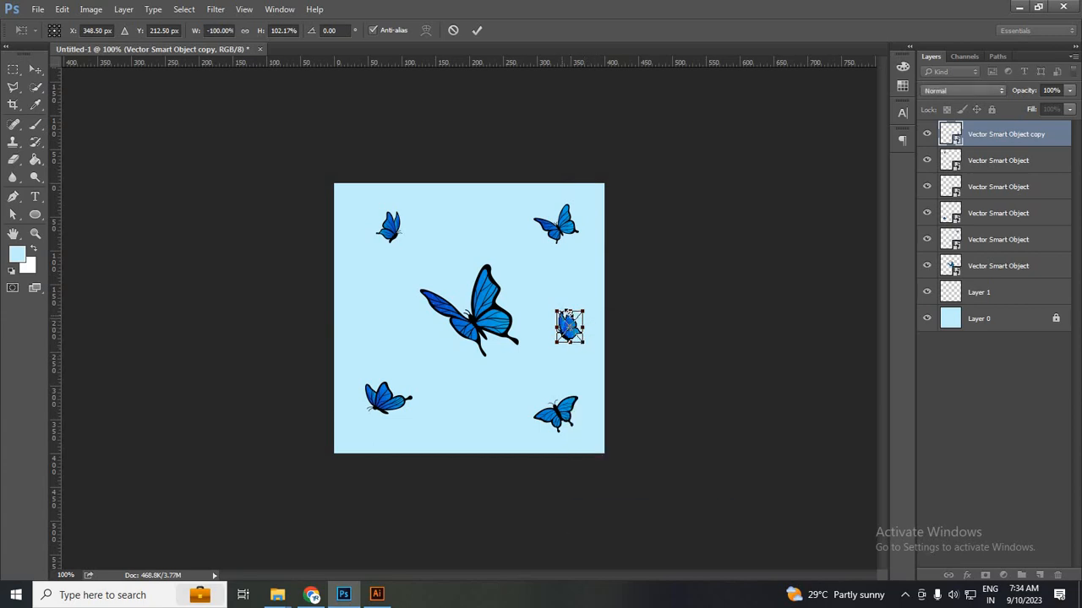
{"action": "left_click_drag", "start_coordinate": [558, 312], "coordinate": [564, 320]}
{"action": "left_click", "coordinate": [482, 30]}
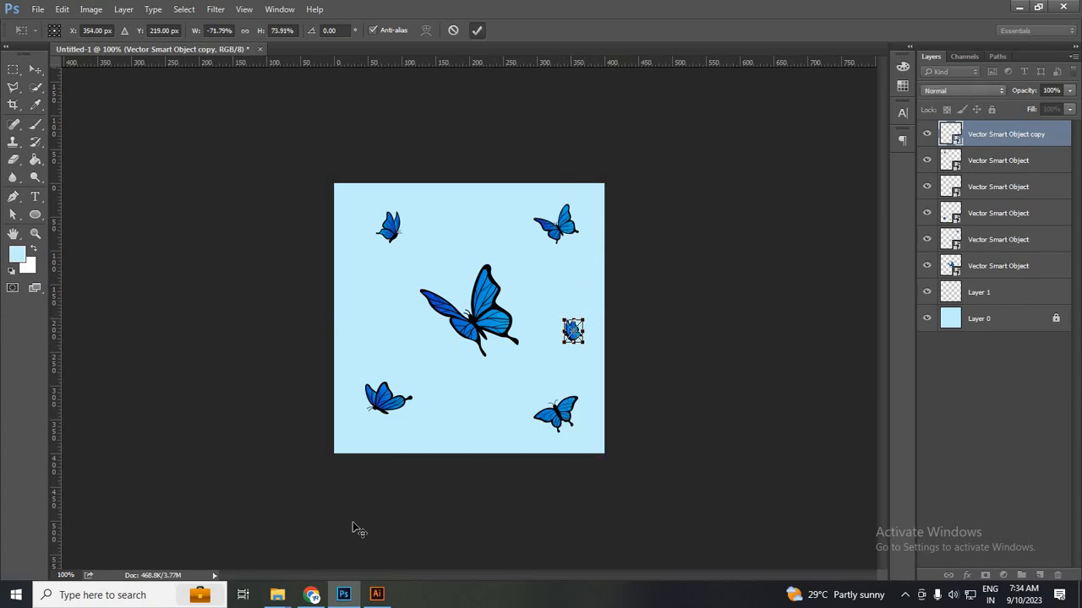
Bring another small butterfly from Illustrator and move it to the tile's right side.
{"action": "left_click", "coordinate": [278, 595]}
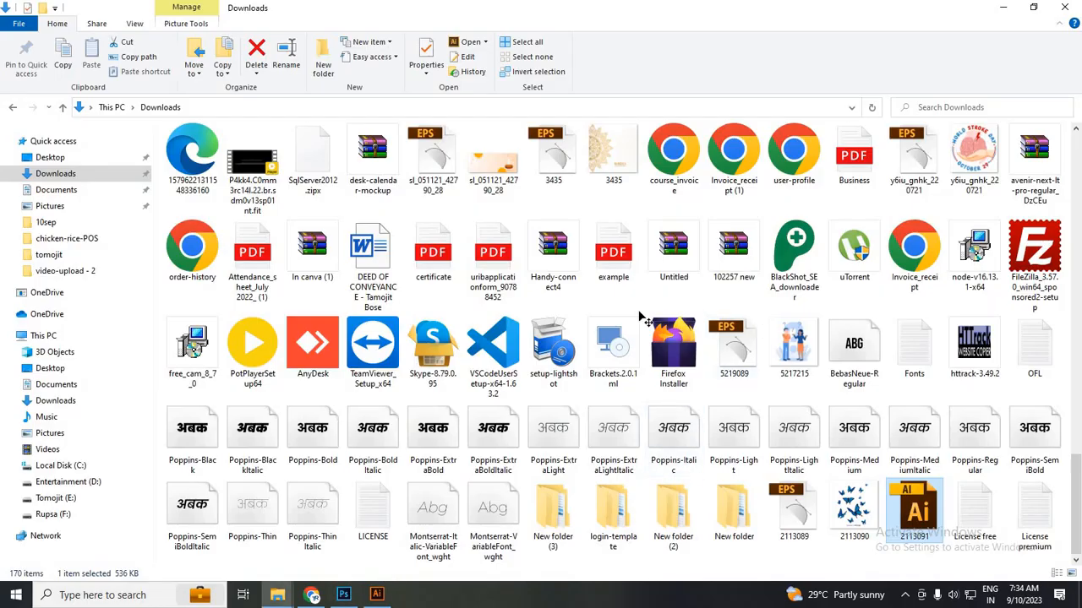
{"action": "left_click", "coordinate": [344, 595]}
{"action": "left_click", "coordinate": [377, 595]}
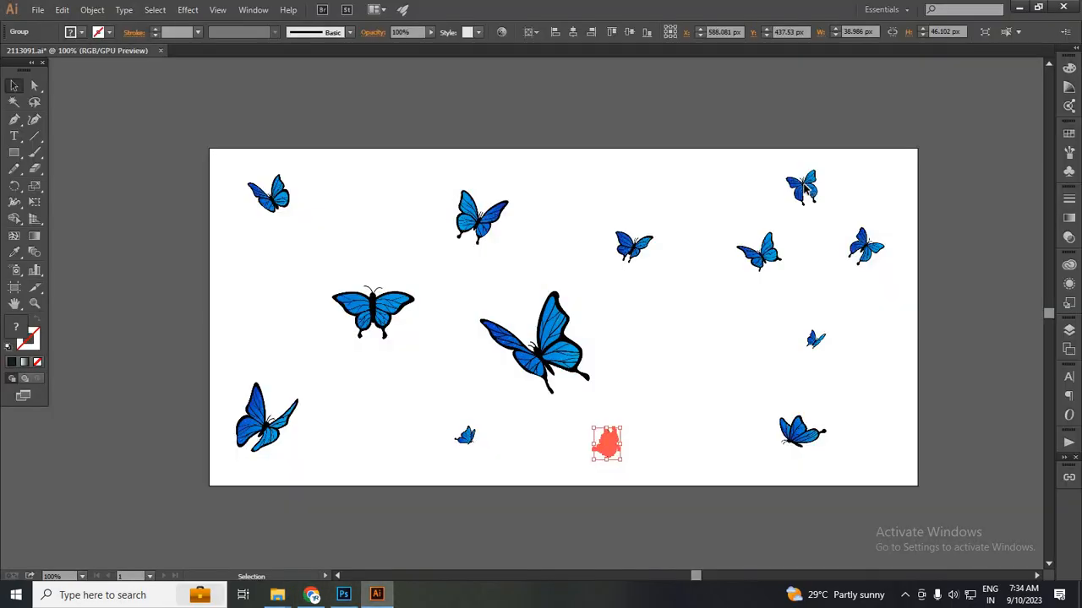
{"action": "left_click_drag", "start_coordinate": [400, 490], "coordinate": [393, 306]}
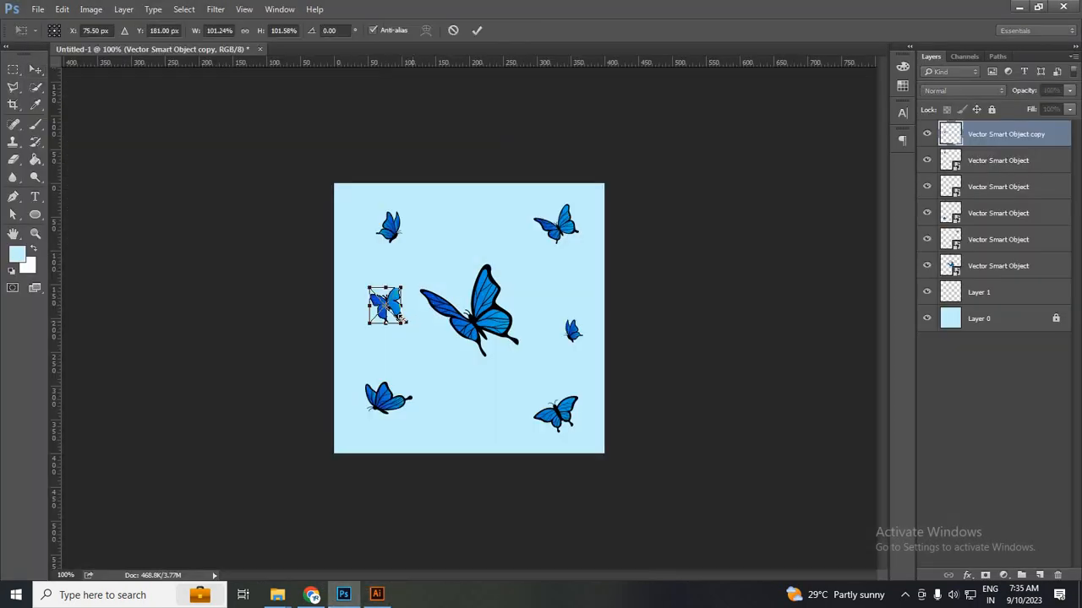
{"action": "left_click", "coordinate": [475, 31]}
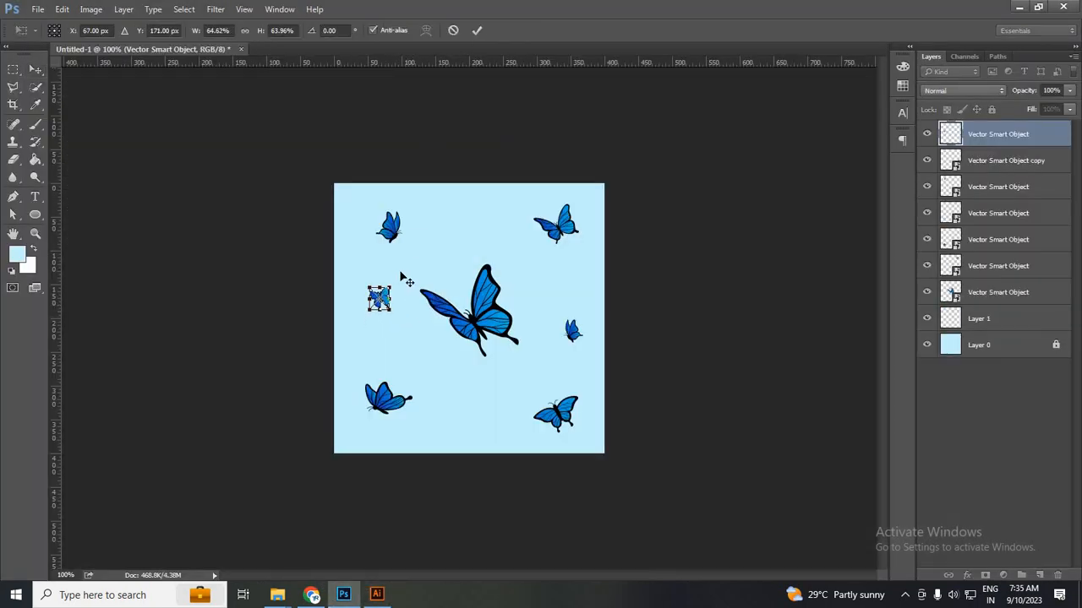
{"action": "left_click_drag", "start_coordinate": [463, 250], "coordinate": [536, 203]}
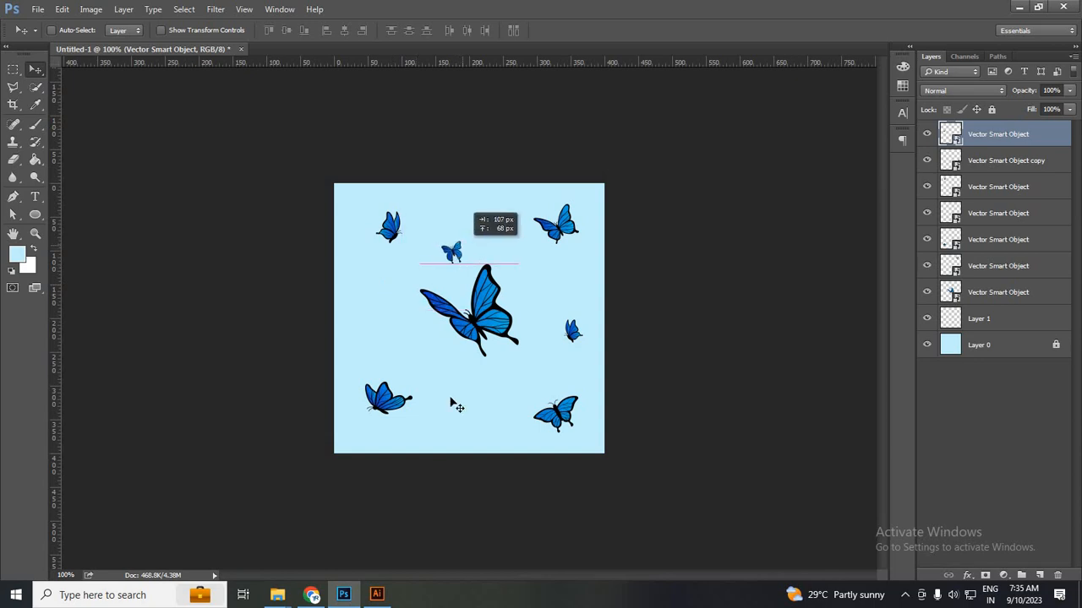
Place two more Illustrator butterflies at the tile's bottom-centre and middle-left.
{"action": "left_click", "coordinate": [377, 595]}
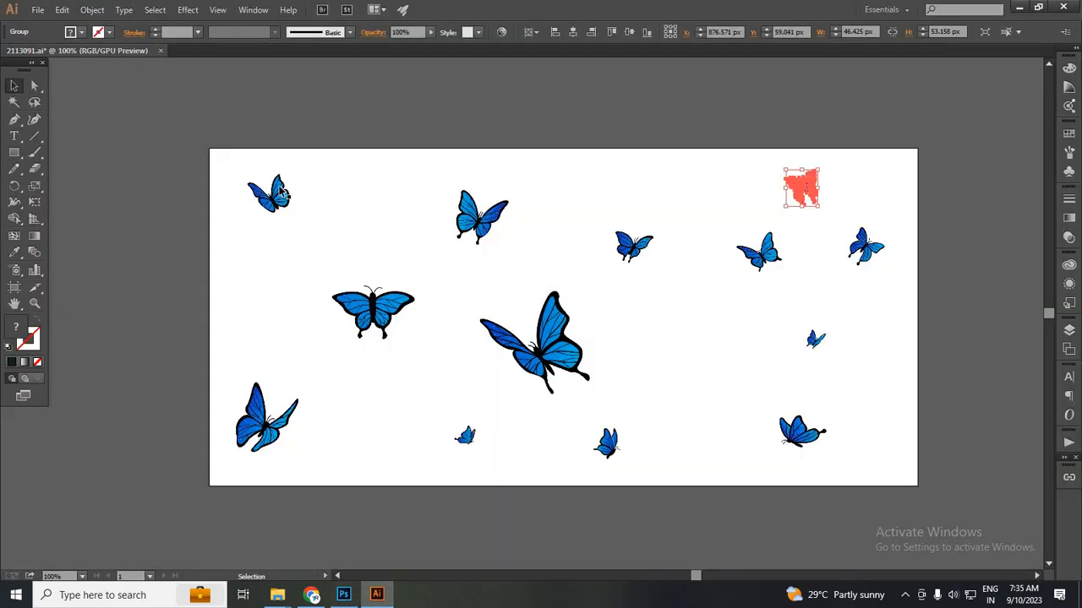
{"action": "left_click_drag", "start_coordinate": [816, 340], "coordinate": [463, 421]}
{"action": "key", "text": "Return"}
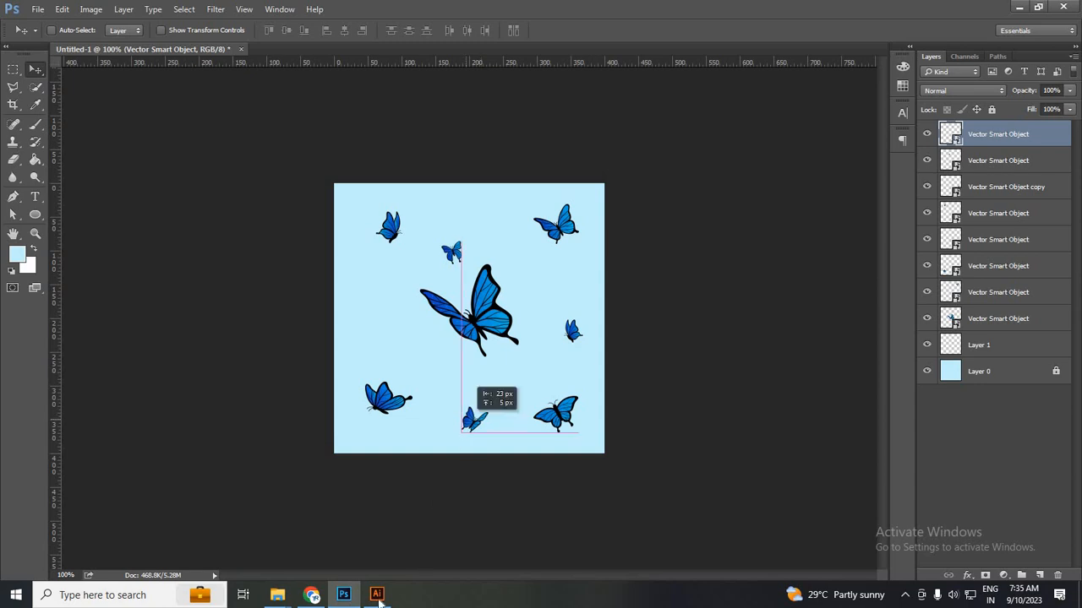
{"action": "left_click", "coordinate": [378, 597]}
{"action": "left_click_drag", "start_coordinate": [862, 258], "coordinate": [388, 310]}
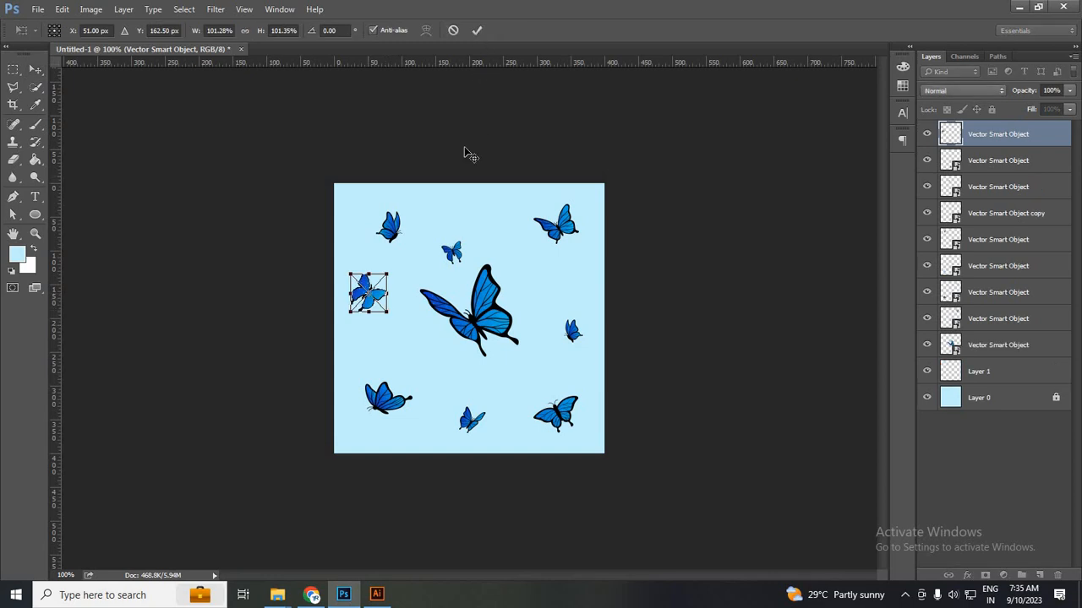
{"action": "left_click", "coordinate": [477, 30]}
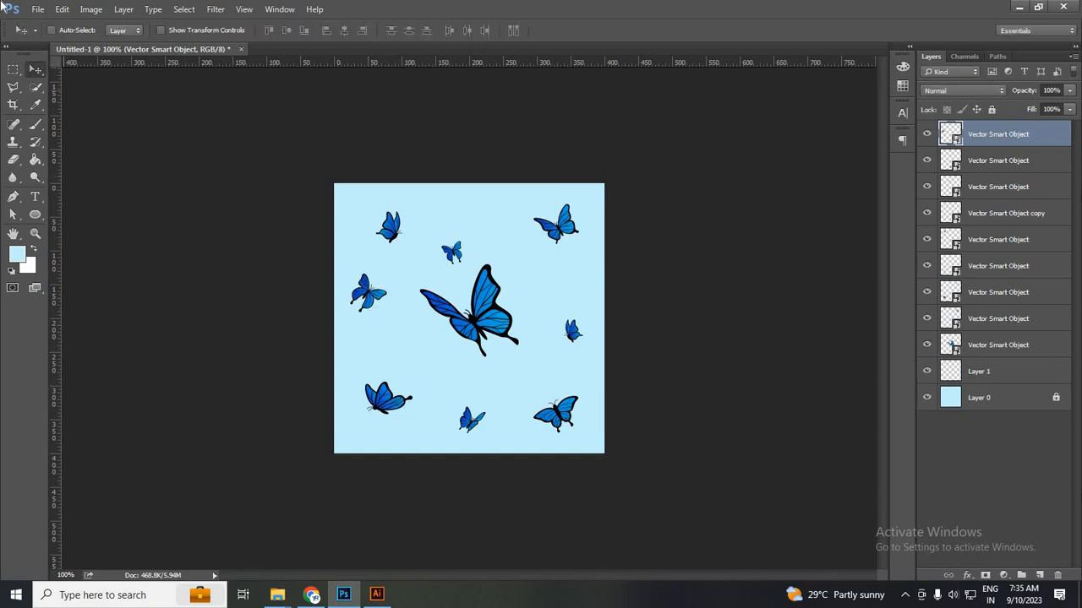
Turn on Move tool Auto-Select and make a first pass spreading the butterflies around the centre.
{"action": "left_click", "coordinate": [52, 29]}
{"action": "mouse_move", "coordinate": [386, 230]}
{"action": "left_mouse_down"}
{"action": "mouse_move", "coordinate": [411, 224]}
{"action": "mouse_move", "coordinate": [398, 223]}
{"action": "left_mouse_up"}
{"action": "left_click_drag", "start_coordinate": [557, 227], "coordinate": [566, 235]}
{"action": "left_click_drag", "start_coordinate": [453, 253], "coordinate": [485, 236]}
{"action": "left_click_drag", "start_coordinate": [475, 307], "coordinate": [479, 315]}
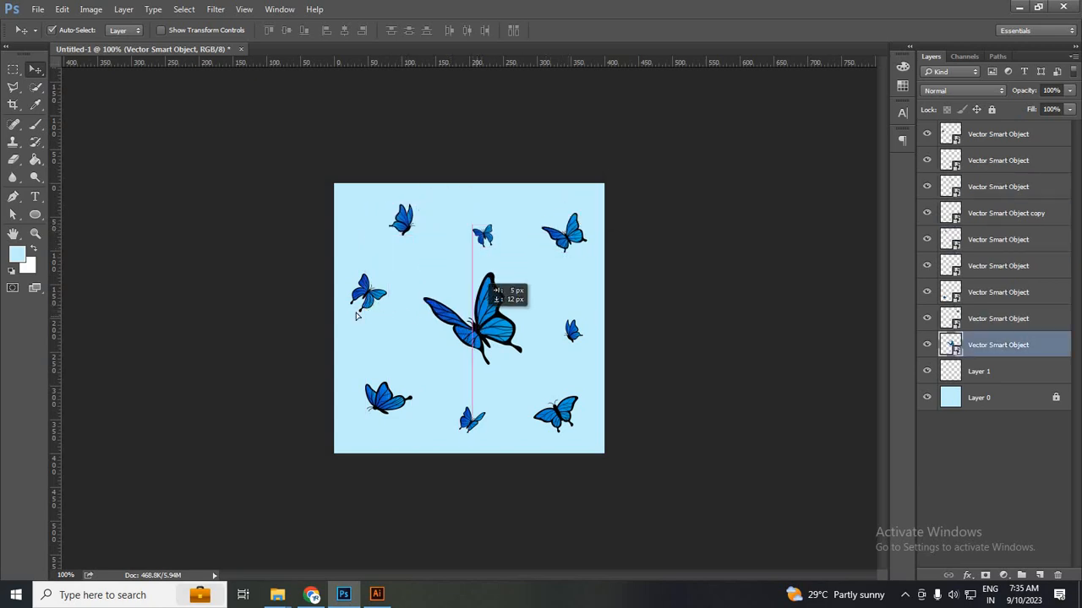
{"action": "left_click_drag", "start_coordinate": [369, 291], "coordinate": [362, 313]}
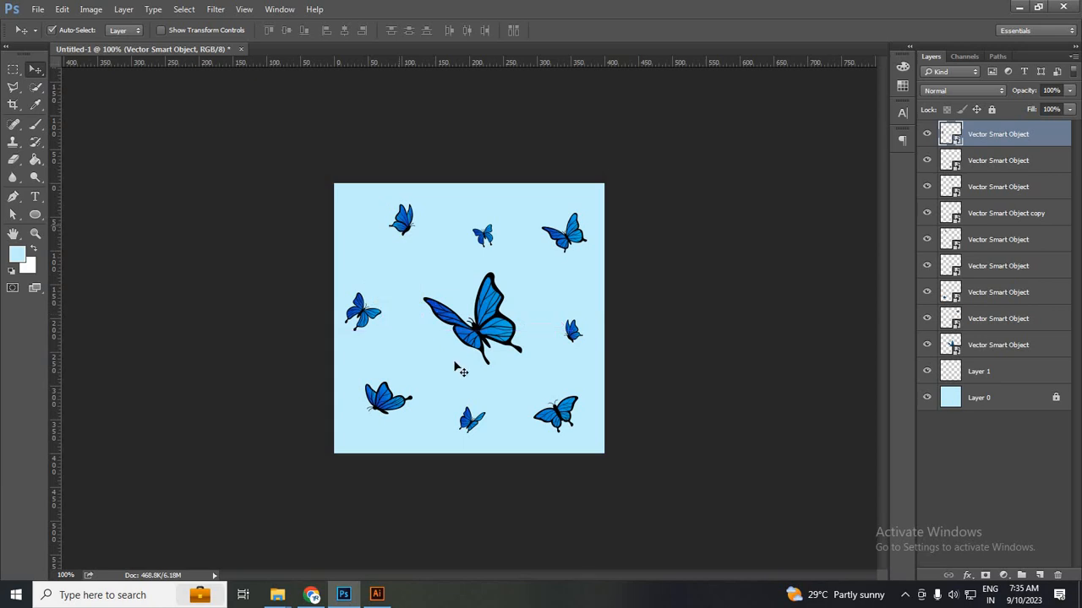
{"action": "left_click_drag", "start_coordinate": [402, 226], "coordinate": [369, 223]}
{"action": "mouse_move", "coordinate": [460, 418]}
{"action": "left_mouse_down"}
{"action": "mouse_move", "coordinate": [470, 418]}
{"action": "mouse_move", "coordinate": [464, 426]}
{"action": "left_mouse_up"}
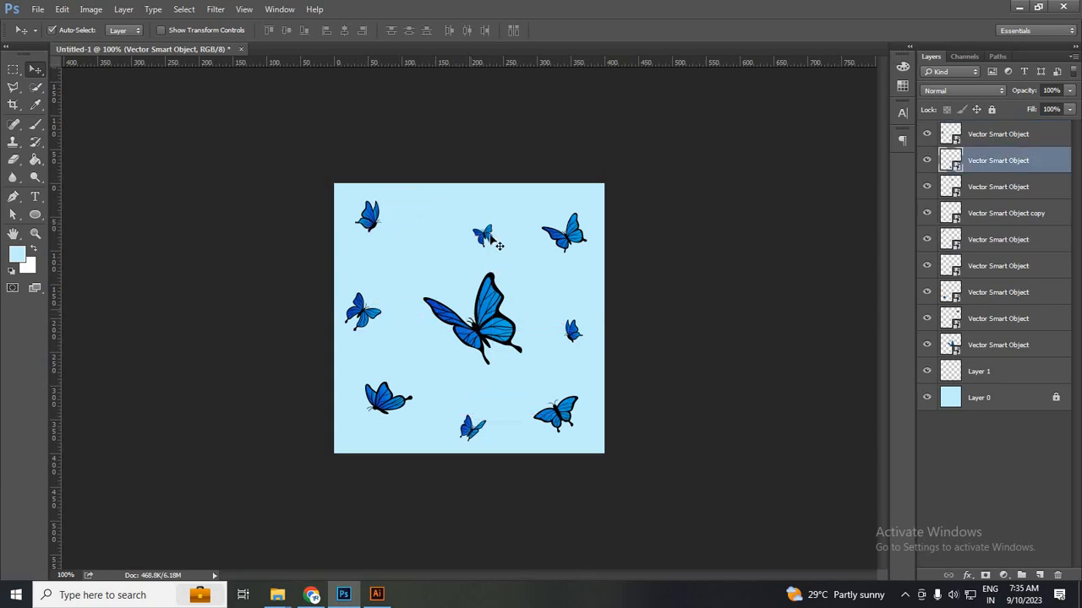
{"action": "left_click", "coordinate": [491, 288]}
{"action": "left_click_drag", "start_coordinate": [488, 235], "coordinate": [477, 226]}
{"action": "left_click_drag", "start_coordinate": [490, 335], "coordinate": [497, 336]}
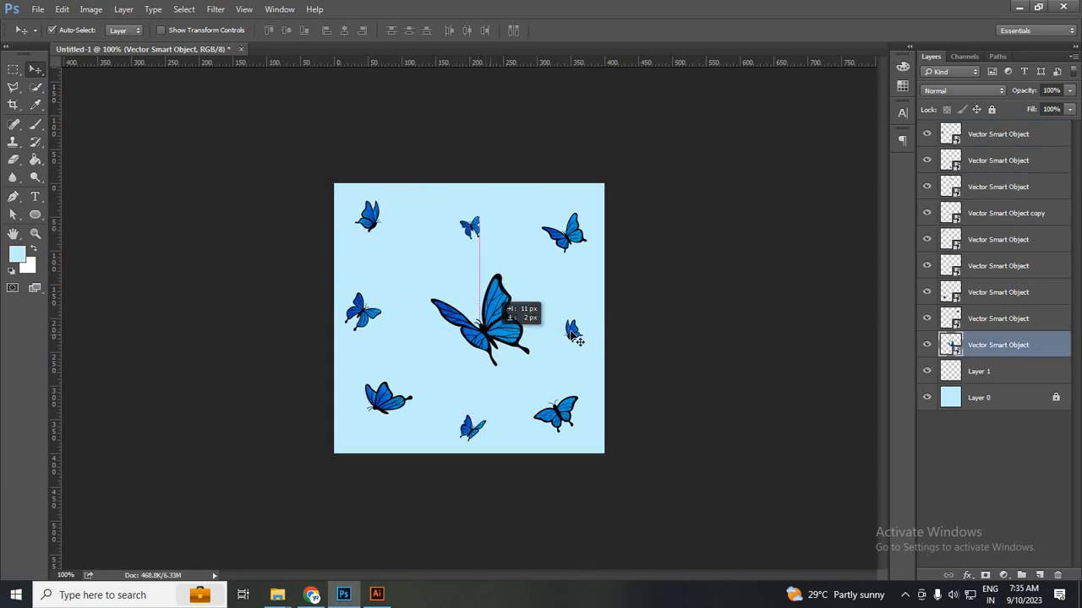
{"action": "left_click_drag", "start_coordinate": [573, 331], "coordinate": [564, 304]}
Fine-tune the left, bottom and right butterflies, nudging the central one up and left.
{"action": "left_click", "coordinate": [584, 241]}
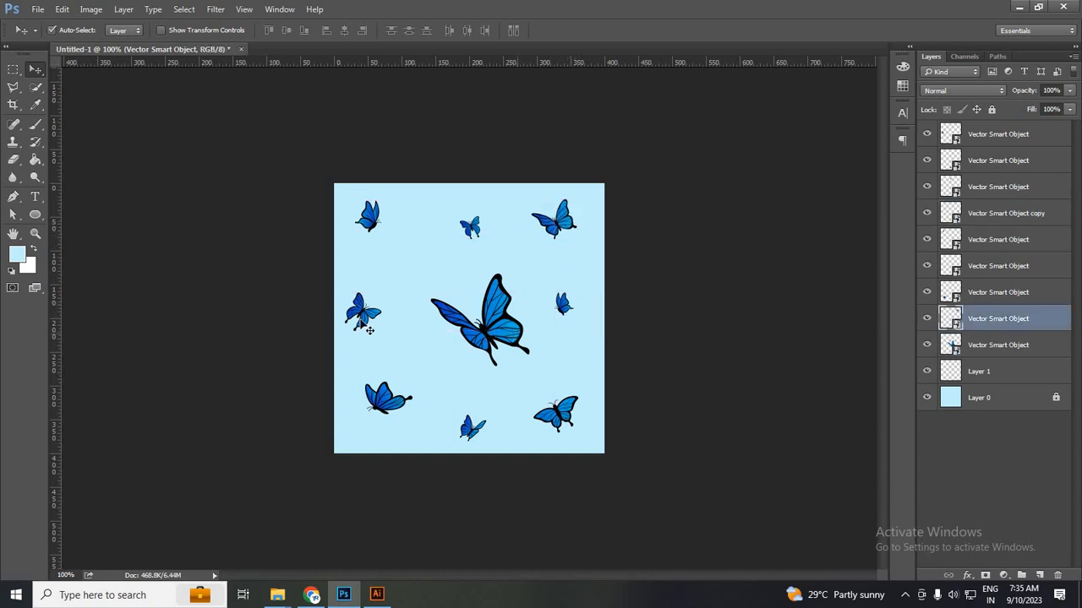
{"action": "left_click_drag", "start_coordinate": [361, 320], "coordinate": [392, 283]}
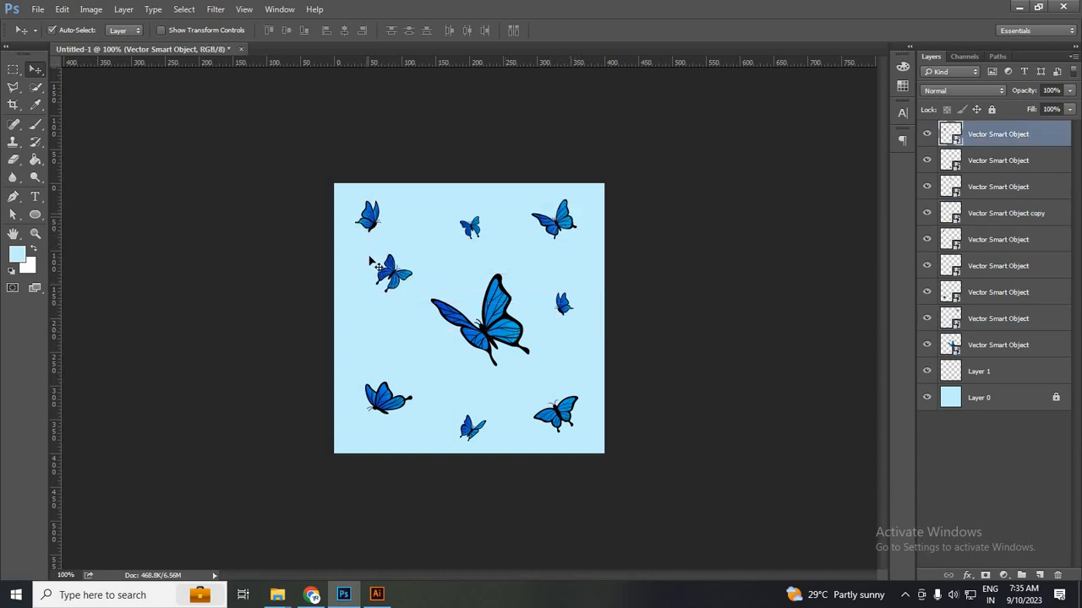
{"action": "left_click_drag", "start_coordinate": [369, 213], "coordinate": [355, 216]}
{"action": "left_click_drag", "start_coordinate": [386, 406], "coordinate": [384, 387]}
{"action": "left_click_drag", "start_coordinate": [470, 432], "coordinate": [454, 437]}
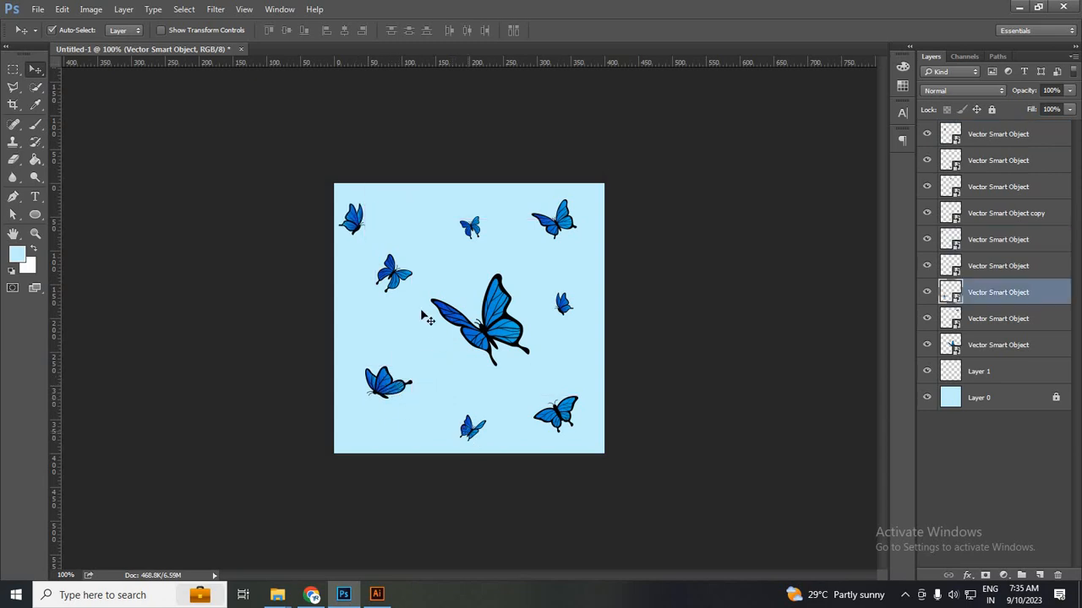
{"action": "left_click_drag", "start_coordinate": [392, 276], "coordinate": [392, 282]}
{"action": "left_click_drag", "start_coordinate": [493, 327], "coordinate": [486, 338]}
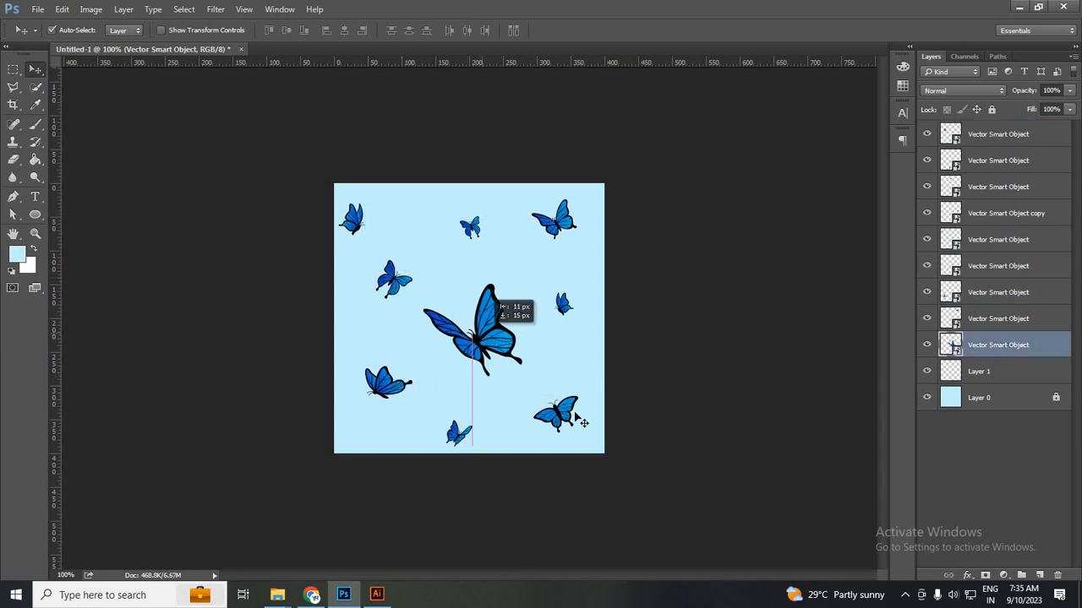
{"action": "left_click_drag", "start_coordinate": [556, 406], "coordinate": [556, 394]}
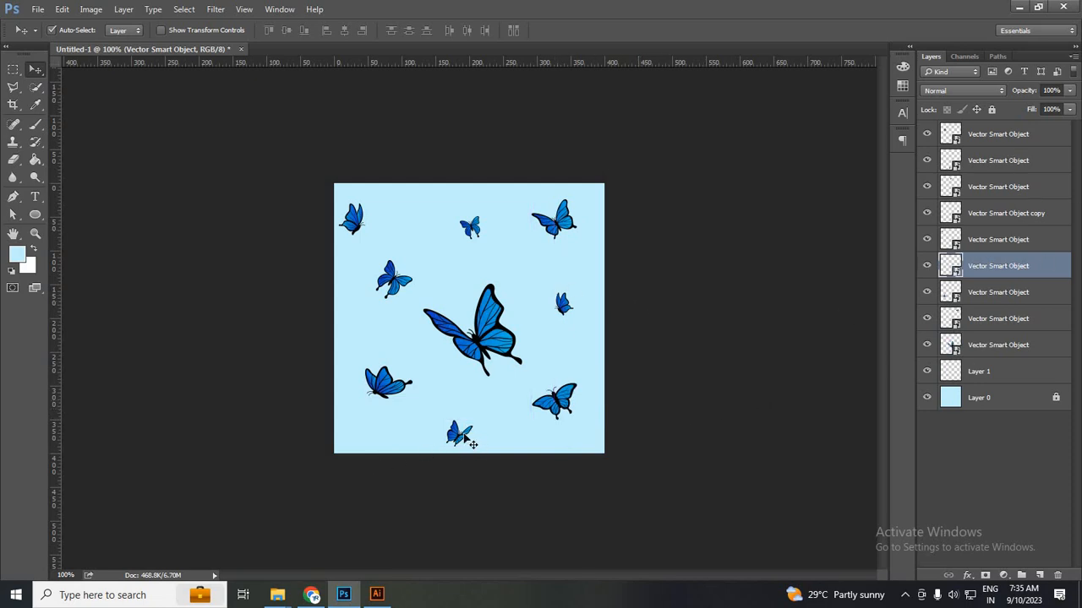
{"action": "left_click_drag", "start_coordinate": [471, 444], "coordinate": [471, 437]}
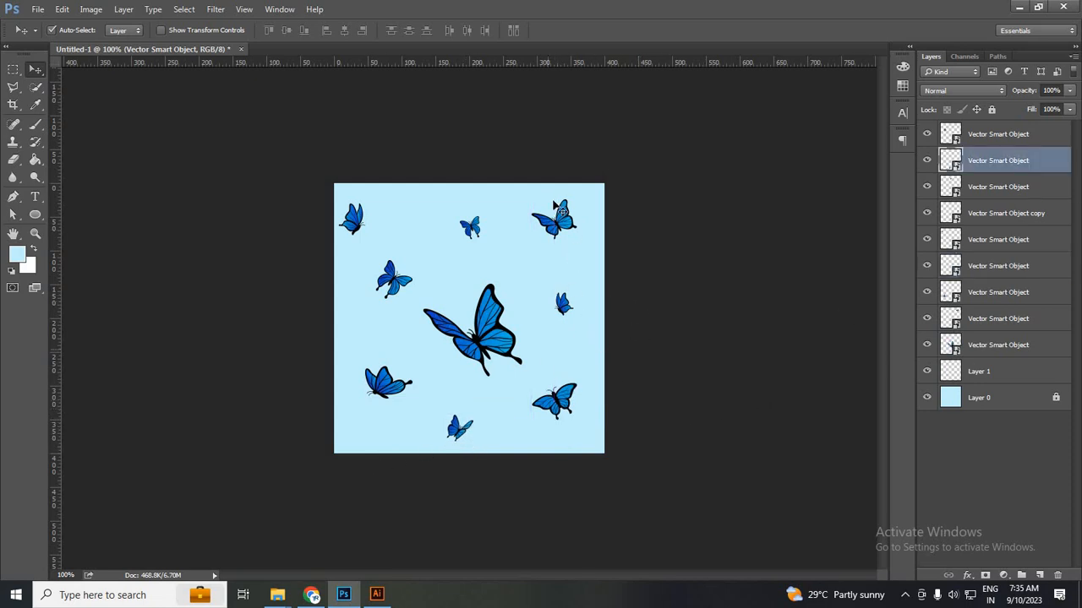
{"action": "left_click", "coordinate": [500, 320]}
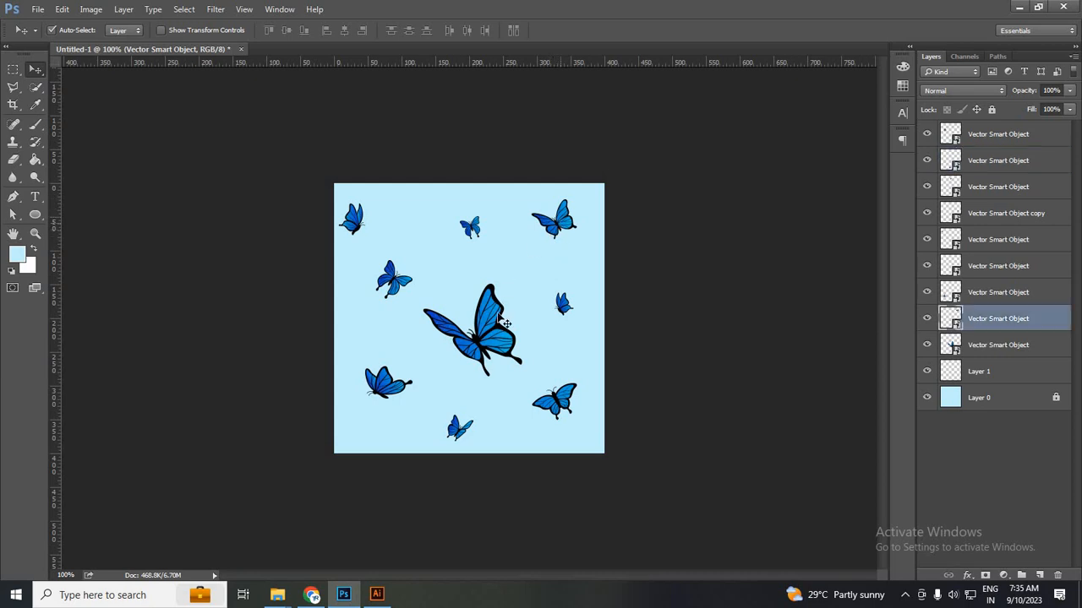
{"action": "left_click_drag", "start_coordinate": [473, 338], "coordinate": [470, 333]}
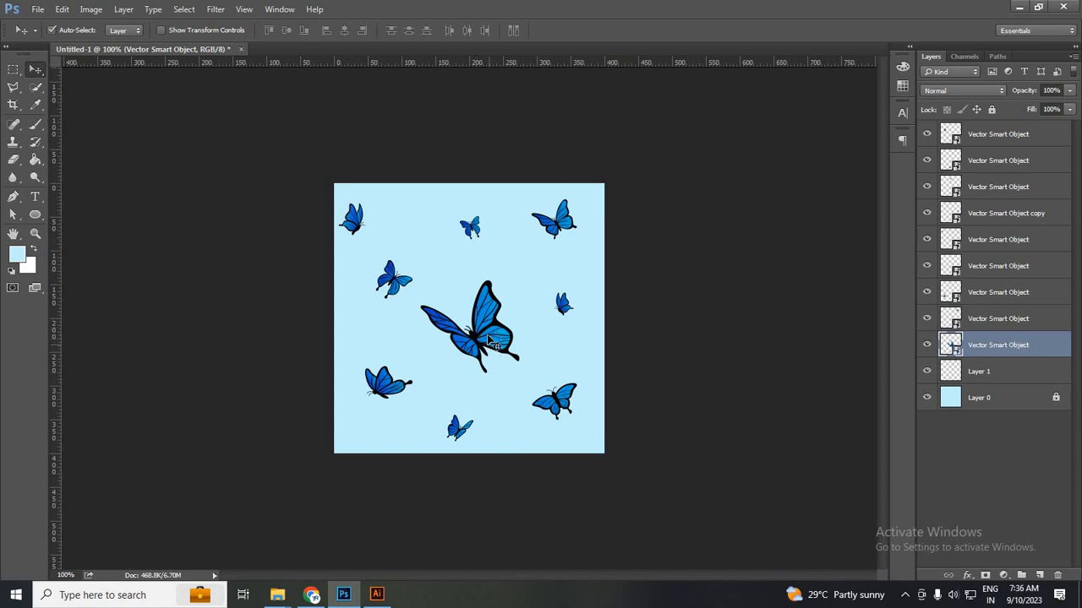
Draw a small 14 px circle near the top-right butterfly, filled with wing blue 0b55cb.
{"action": "left_click", "coordinate": [1039, 575]}
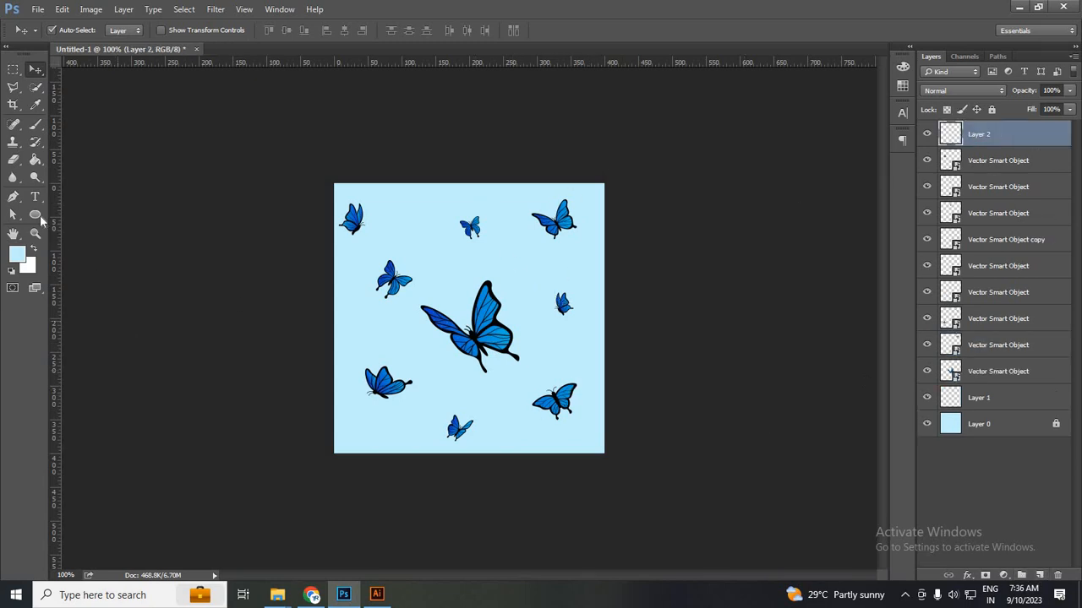
{"action": "left_click", "coordinate": [38, 214]}
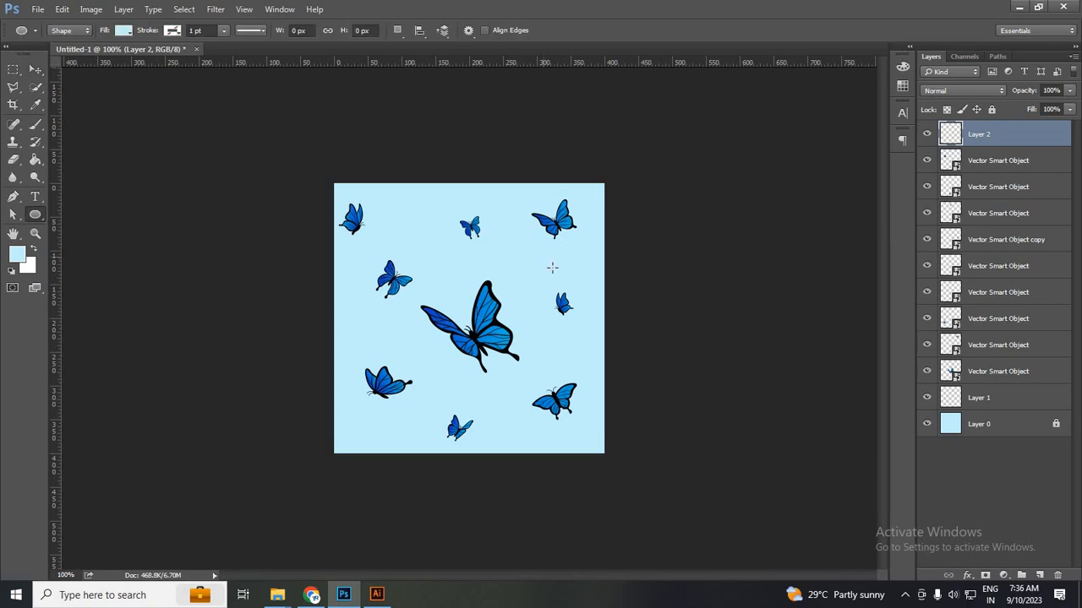
{"action": "left_click_drag", "start_coordinate": [542, 257], "coordinate": [552, 266]}
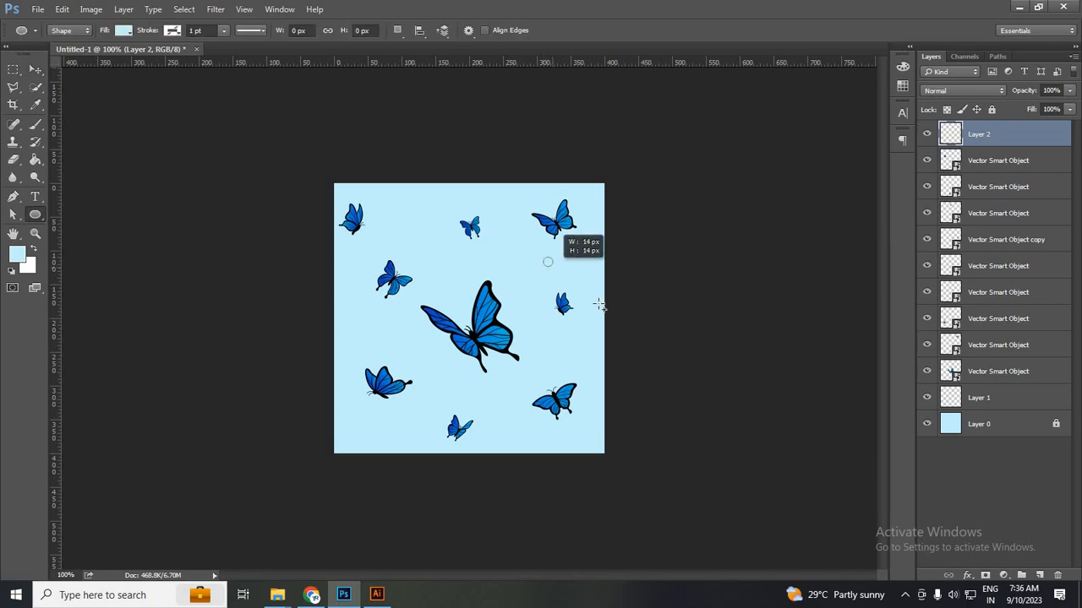
{"action": "left_click", "coordinate": [125, 31]}
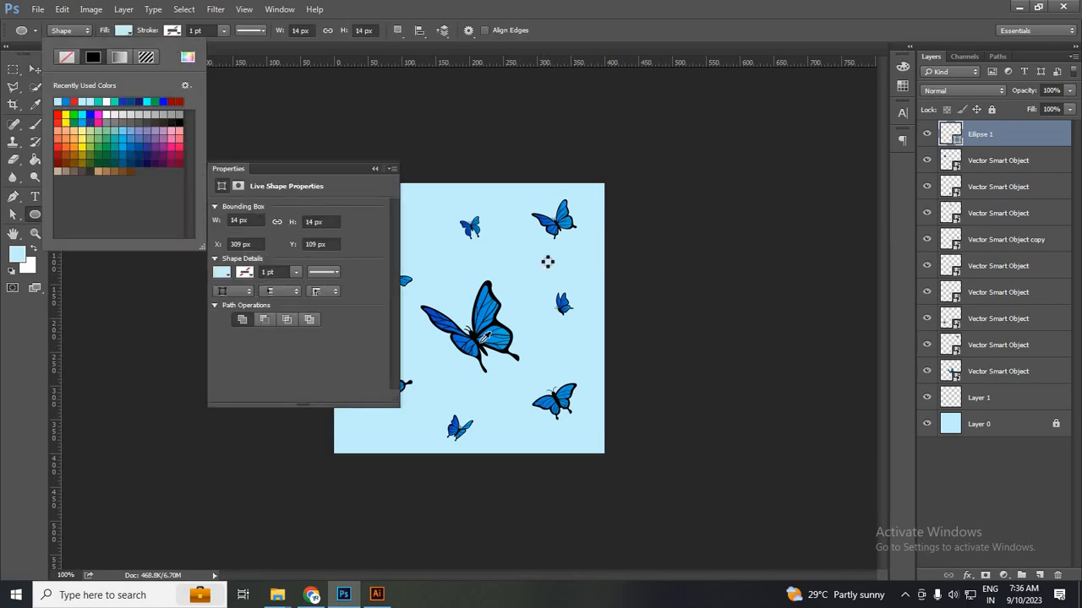
{"action": "left_click", "coordinate": [441, 323]}
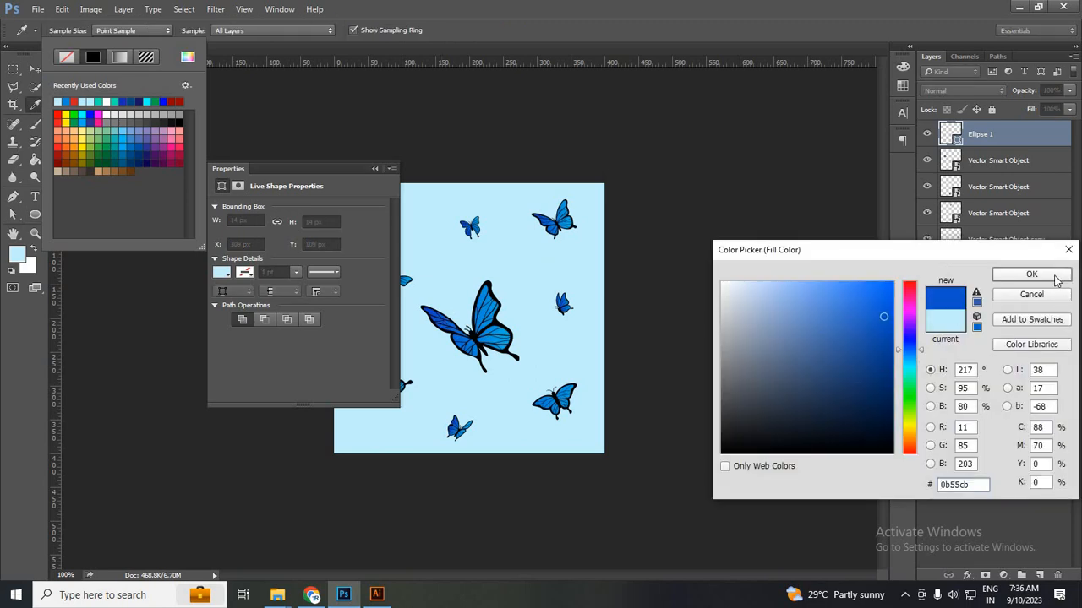
{"action": "key", "text": "Return"}
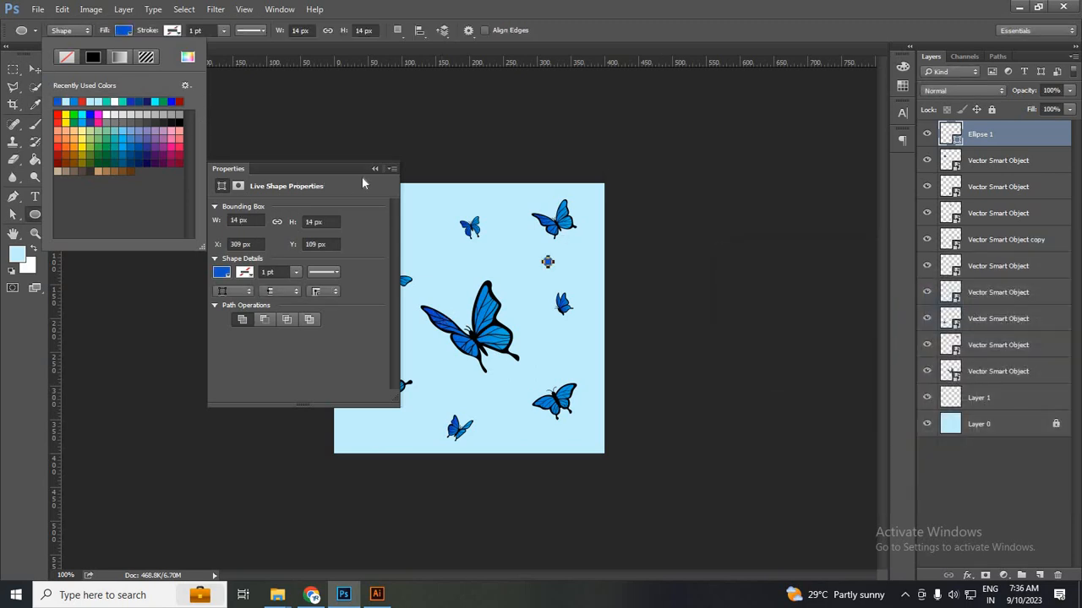
{"action": "key", "text": "v"}
{"action": "left_click", "coordinate": [556, 274]}
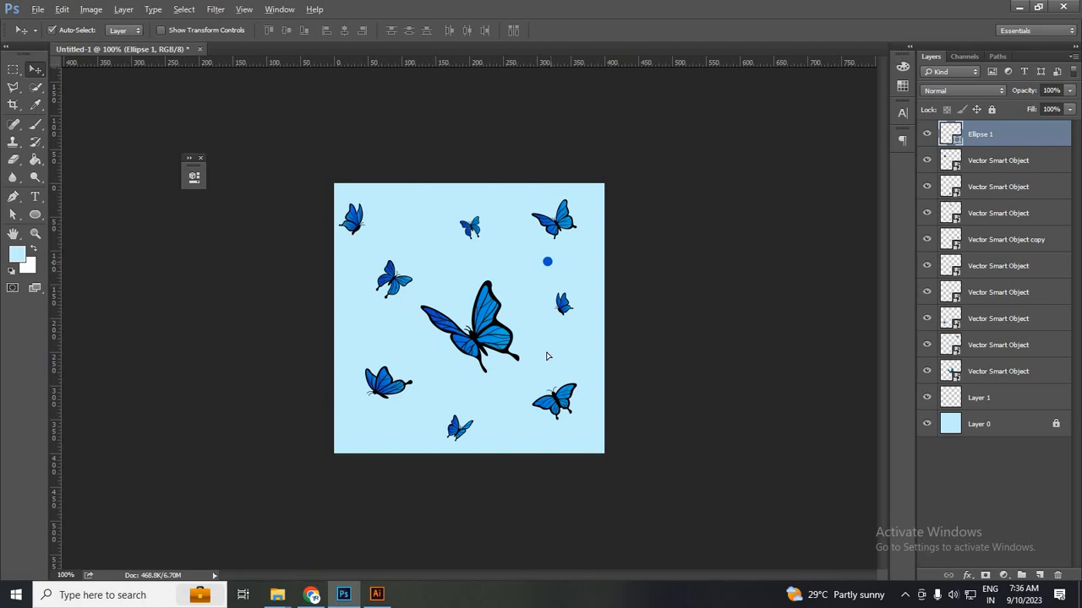
Copy the dot beside the big butterfly, to the upper left and to the right edge, shrinking copies.
{"action": "left_click_drag", "start_coordinate": [548, 262], "coordinate": [543, 352]}
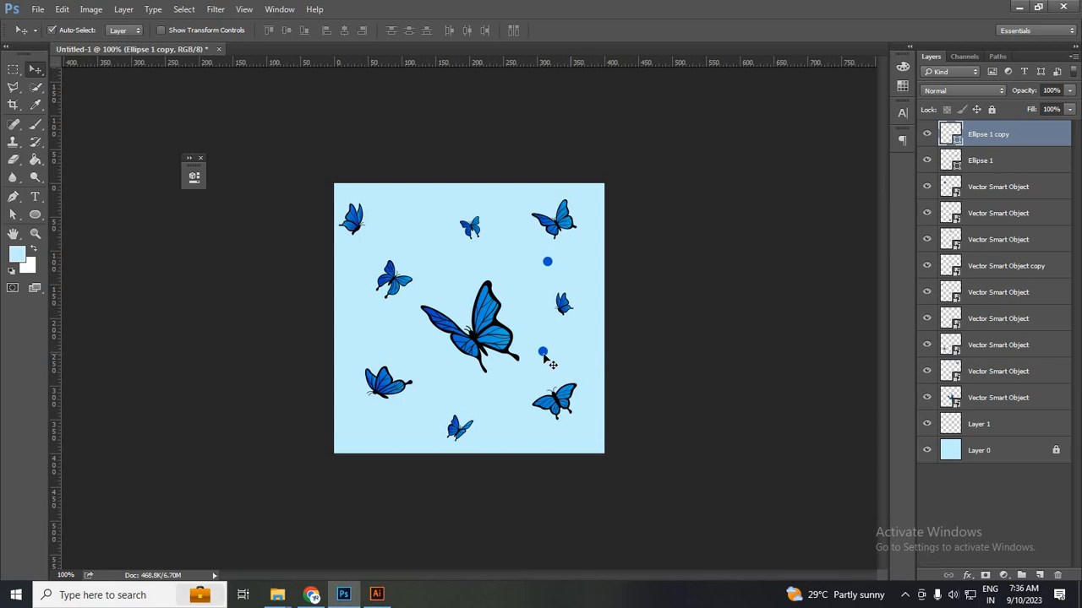
{"action": "left_click_drag", "start_coordinate": [546, 350], "coordinate": [409, 216], "text": "alt"}
{"action": "left_click", "coordinate": [404, 214]}
{"action": "key", "text": "ctrl+t"}
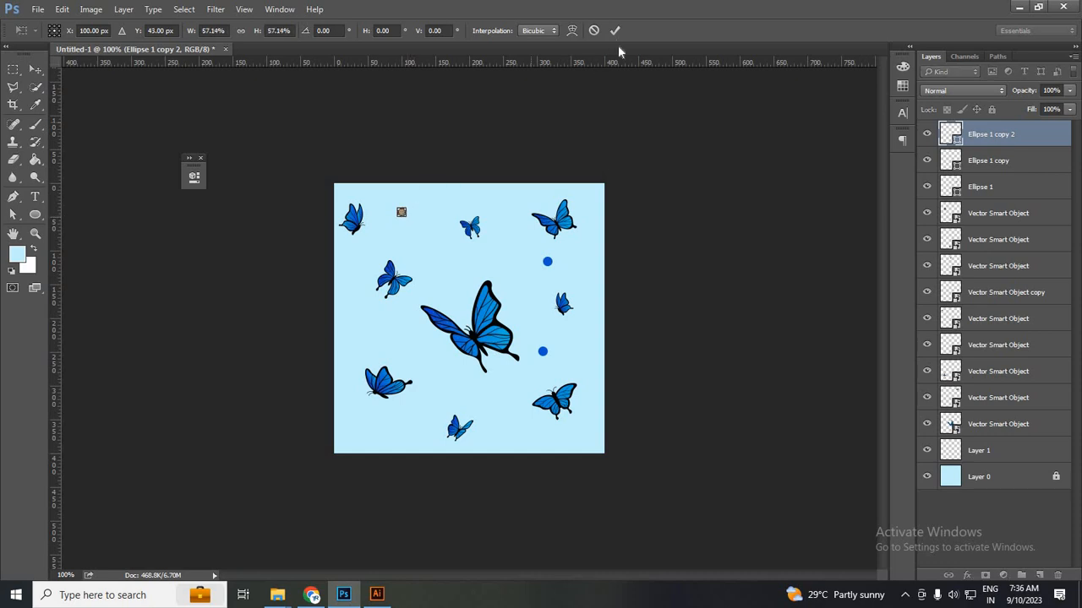
{"action": "key", "text": "Return"}
{"action": "left_click", "coordinate": [545, 355]}
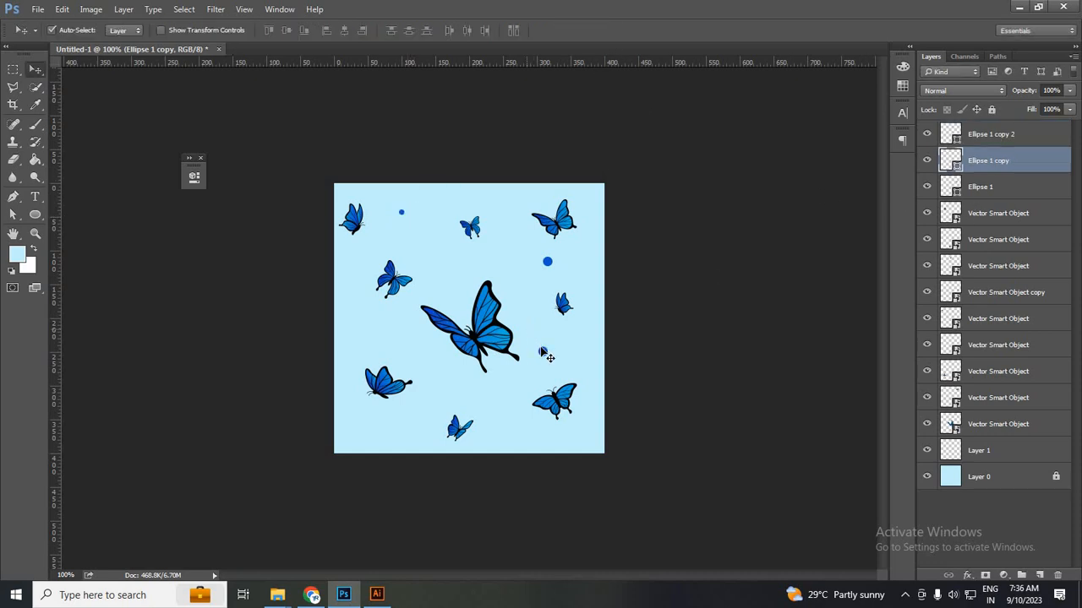
{"action": "left_click_drag", "start_coordinate": [518, 377], "coordinate": [510, 399]}
{"action": "left_click_drag", "start_coordinate": [583, 335], "coordinate": [580, 329], "text": "alt"}
{"action": "key", "text": "ctrl+t"}
{"action": "left_click", "coordinate": [617, 31]}
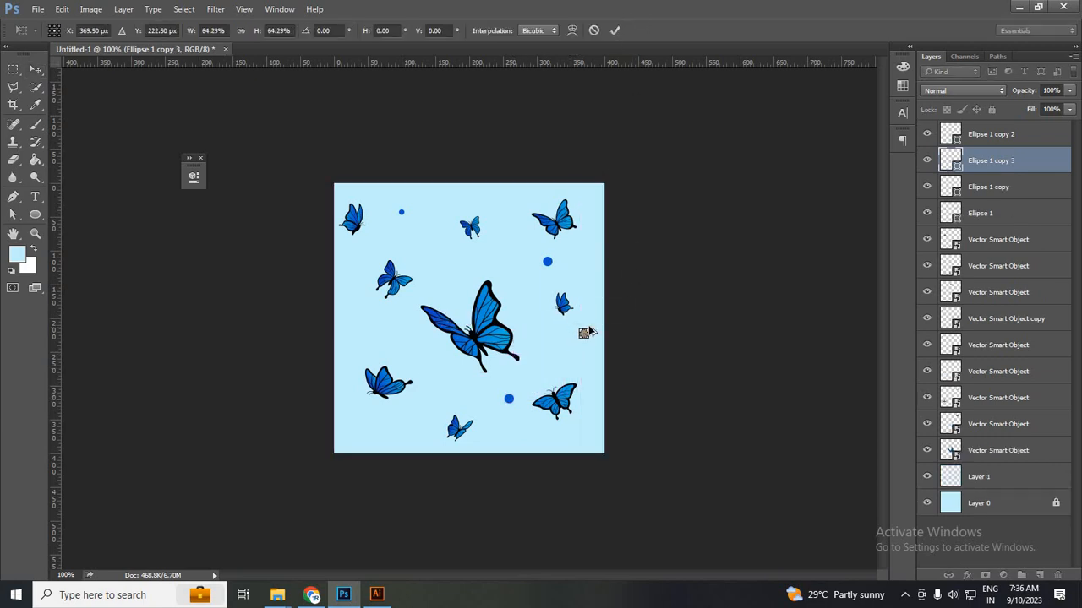
Add an enlarged dot left of the big butterfly and a smaller lower-left copy, undoing a stray copy.
{"action": "left_click_drag", "start_coordinate": [401, 332], "coordinate": [401, 331], "text": "alt"}
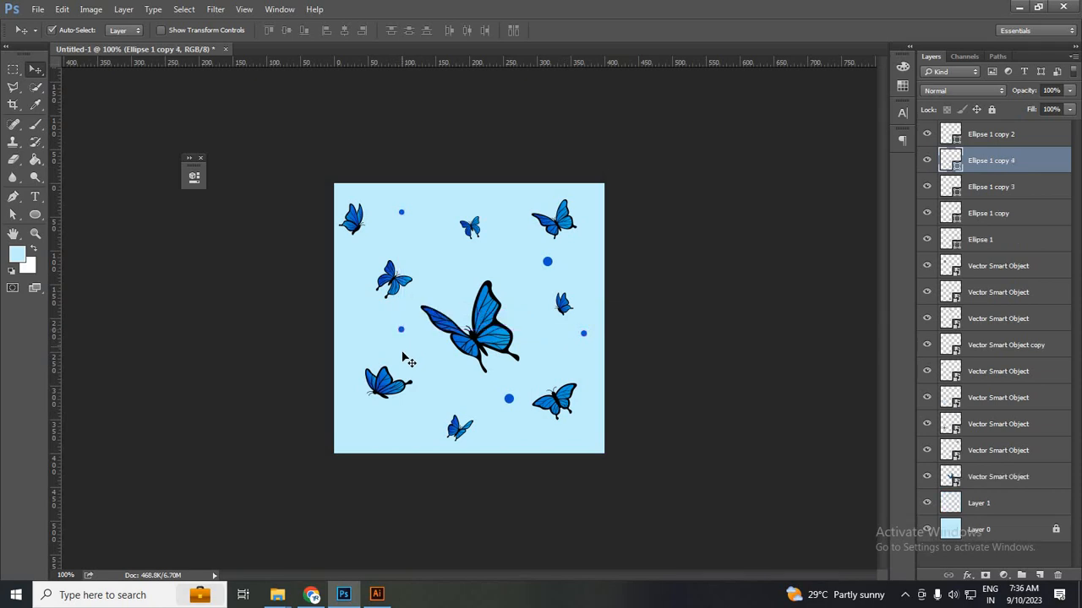
{"action": "key", "text": "ctrl+t"}
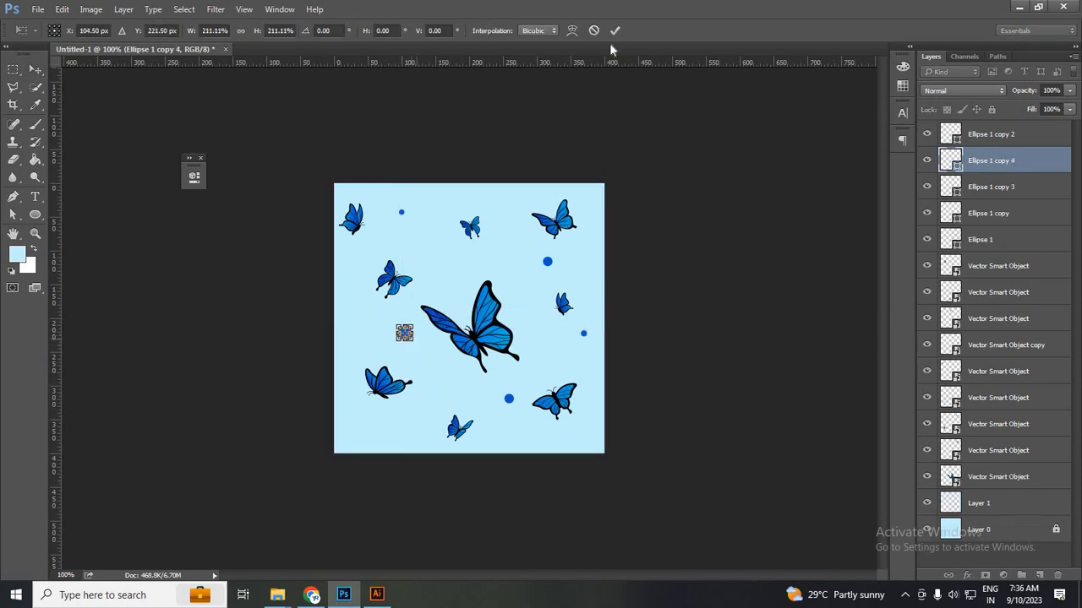
{"action": "left_click", "coordinate": [615, 31]}
{"action": "left_click_drag", "start_coordinate": [344, 396], "coordinate": [361, 417], "text": "alt"}
{"action": "key", "text": "ctrl+z"}
{"action": "left_click", "coordinate": [404, 335]}
{"action": "key", "text": "ctrl+t"}
{"action": "left_click", "coordinate": [531, 32]}
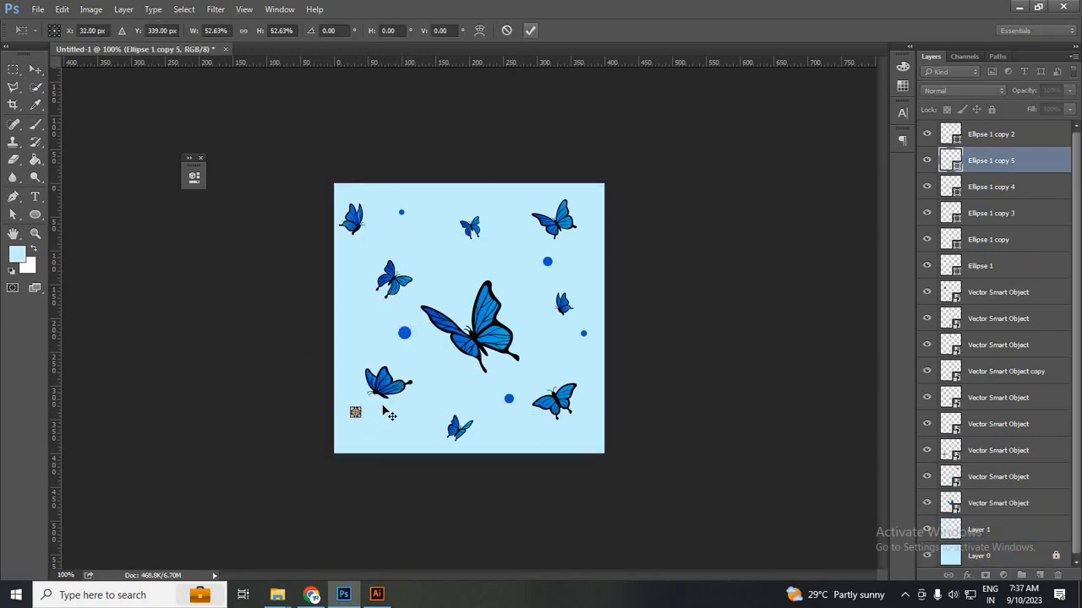
Scatter tiny dot copies near the bottom, right edge, upper tile and left of the big butterfly.
{"action": "left_click", "coordinate": [355, 414]}
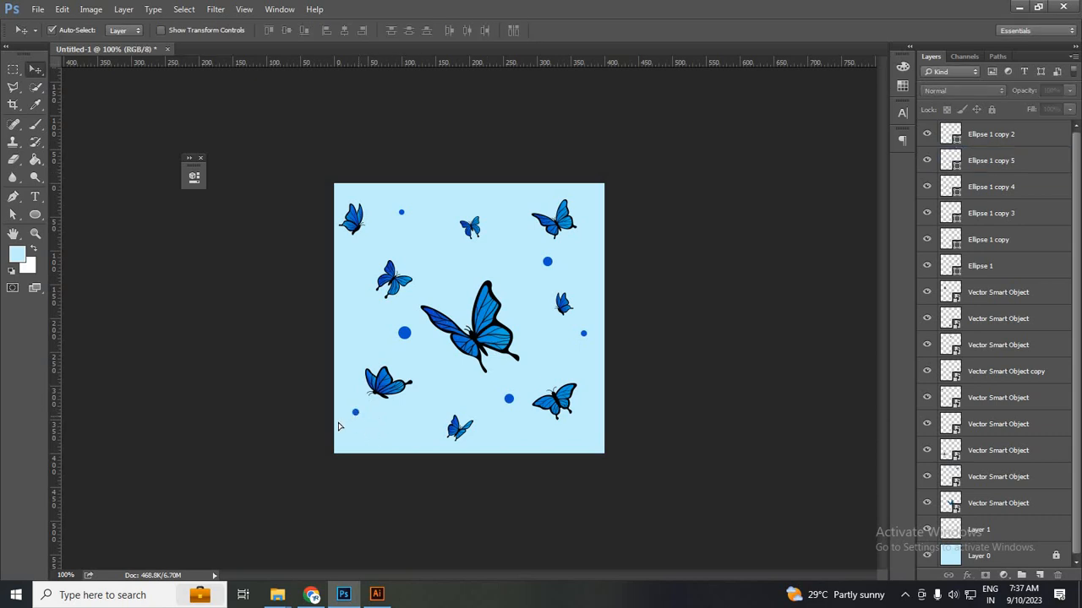
{"action": "left_click_drag", "start_coordinate": [356, 414], "coordinate": [536, 439]}
{"action": "key", "text": "ctrl+t"}
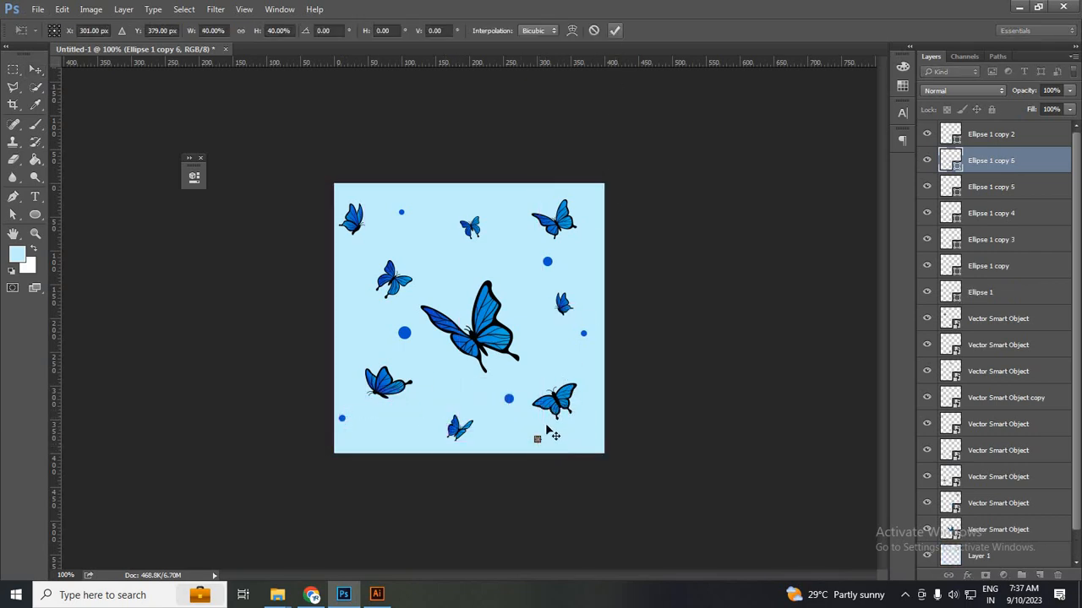
{"action": "key", "text": "Return"}
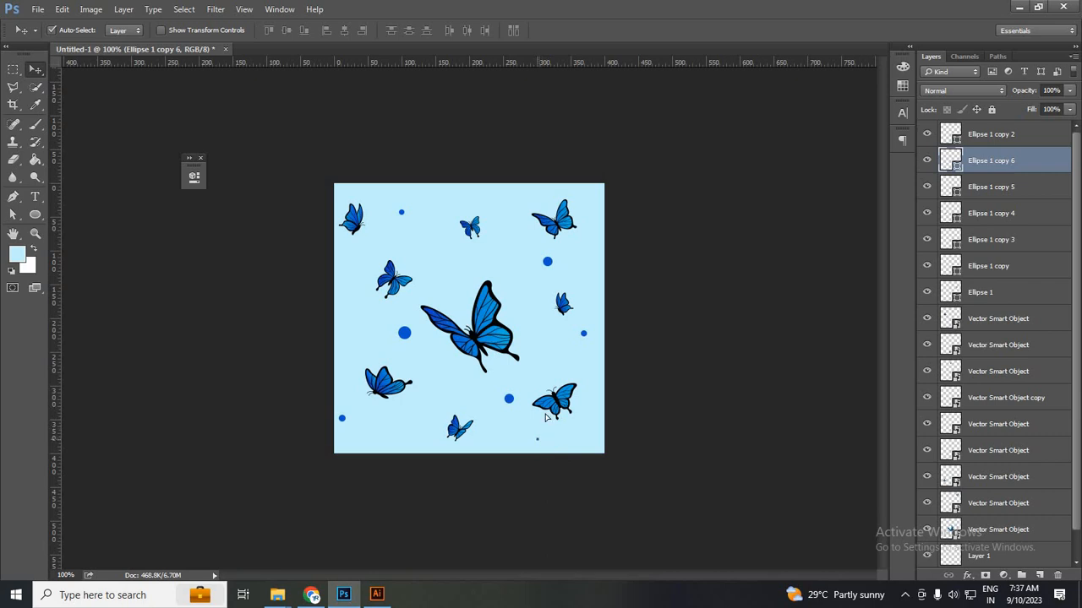
{"action": "left_click_drag", "start_coordinate": [537, 440], "coordinate": [589, 265]}
{"action": "left_click_drag", "start_coordinate": [535, 434], "coordinate": [504, 441]}
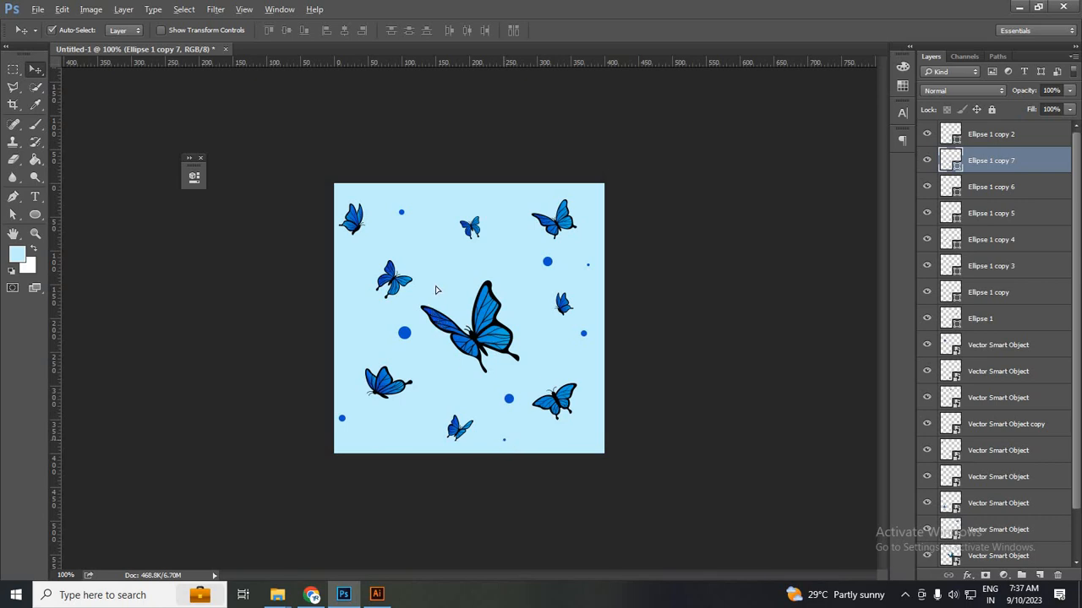
{"action": "left_click_drag", "start_coordinate": [436, 290], "coordinate": [515, 201]}
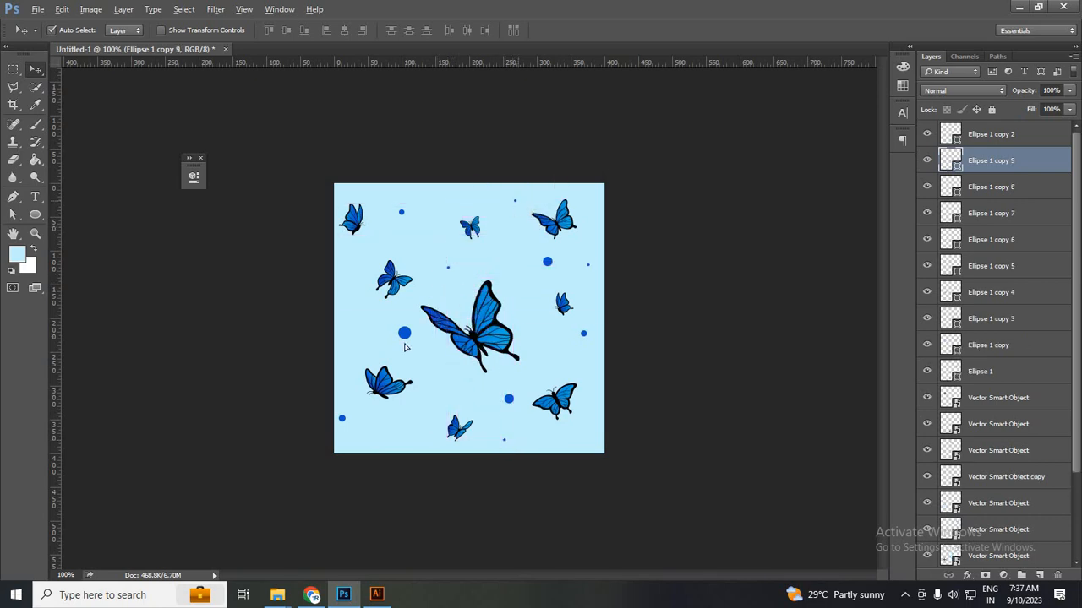
{"action": "left_click_drag", "start_coordinate": [356, 358], "coordinate": [354, 355]}
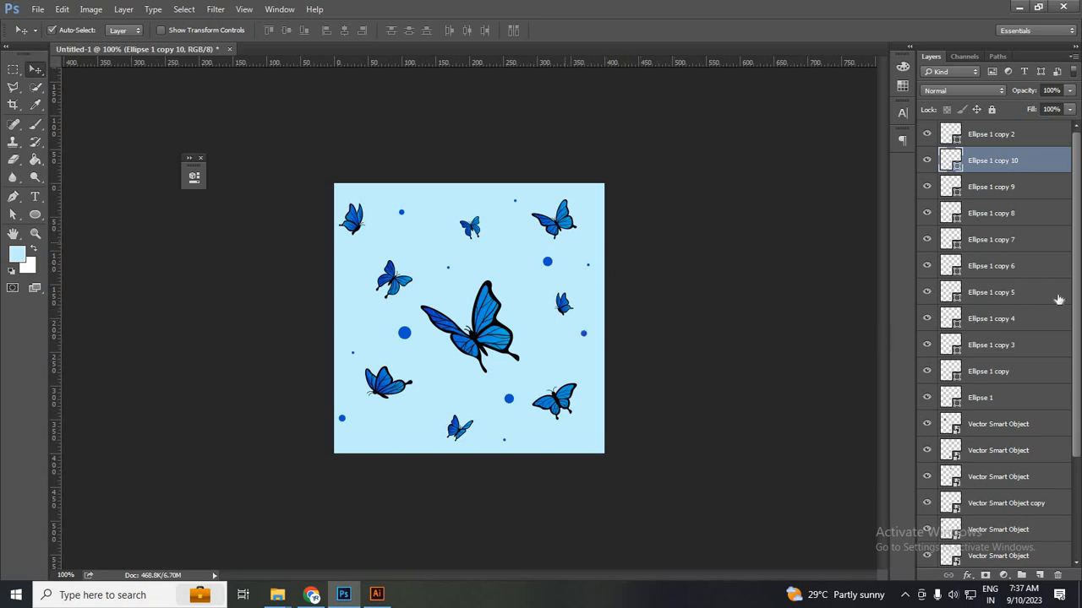
{"action": "left_click", "coordinate": [1027, 137]}
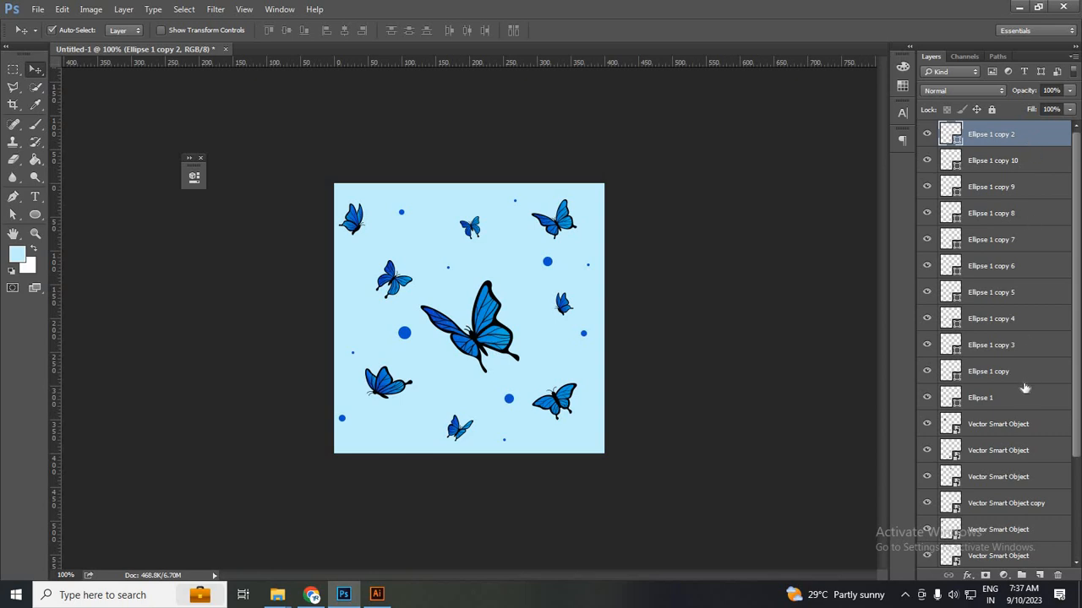
In the Layers panel, select the whole range from Layer 0 up to Ellipse 1 copy 2.
{"action": "scroll", "coordinate": [1025, 388], "scroll_direction": "down", "scroll_amount": 3}
{"action": "scroll", "coordinate": [1026, 388], "scroll_direction": "up", "scroll_amount": 3}
{"action": "scroll", "coordinate": [1066, 500], "scroll_direction": "down", "scroll_amount": 3}
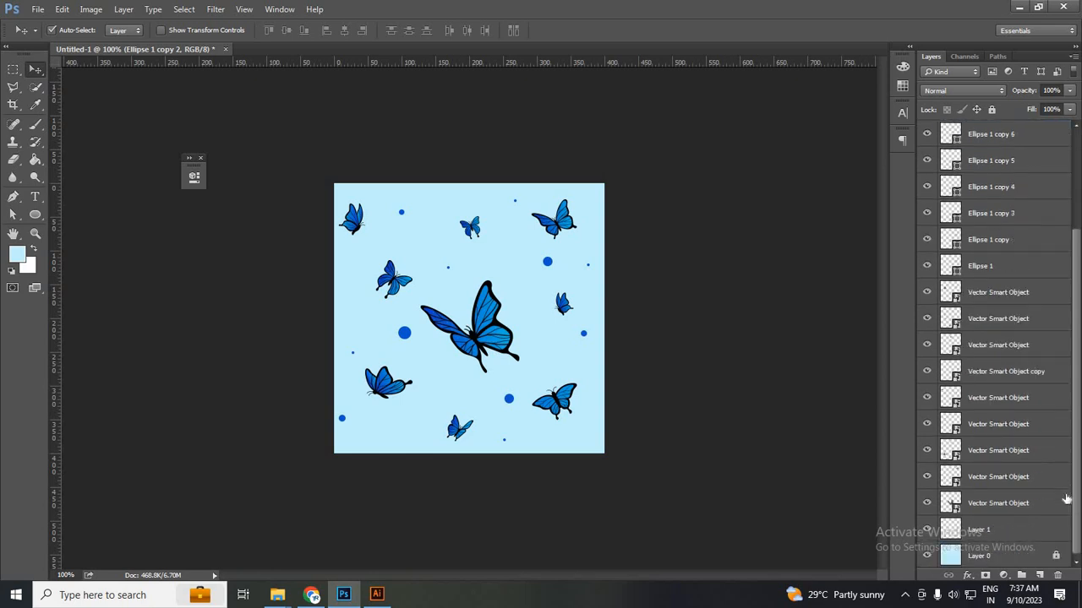
{"action": "scroll", "coordinate": [1066, 500], "scroll_direction": "down", "scroll_amount": 1}
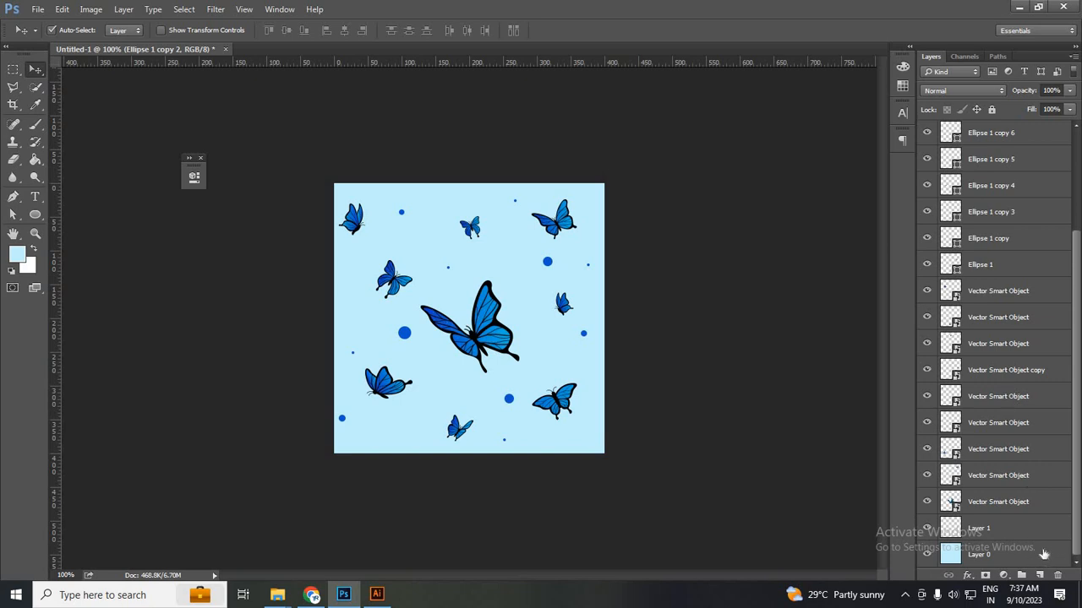
{"action": "left_click", "coordinate": [1044, 555]}
{"action": "scroll", "coordinate": [1040, 236], "scroll_direction": "up", "scroll_amount": 3}
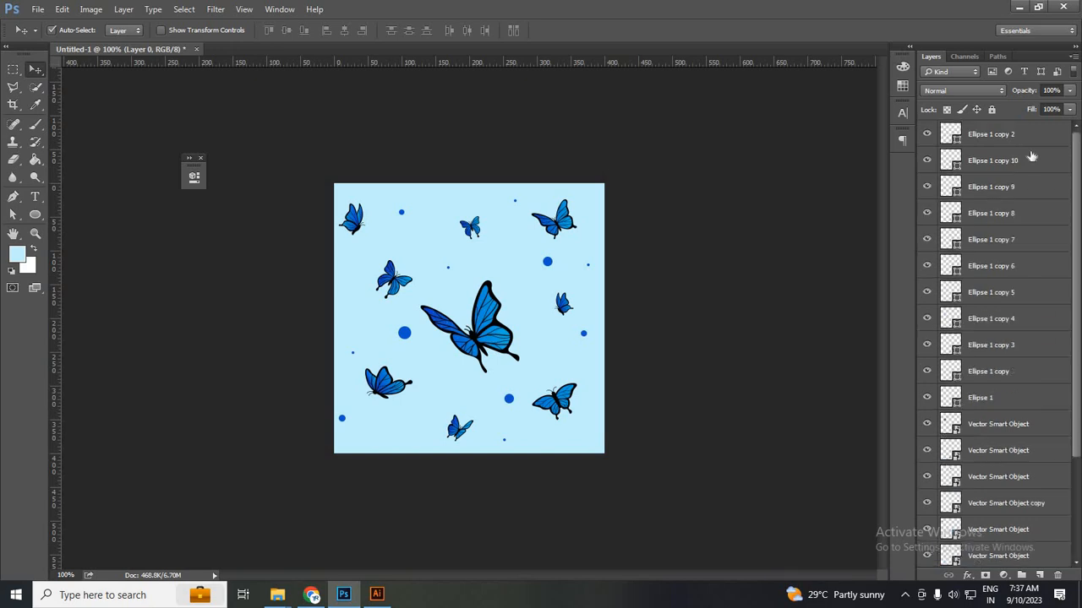
{"action": "left_click", "coordinate": [1031, 139], "text": "shift"}
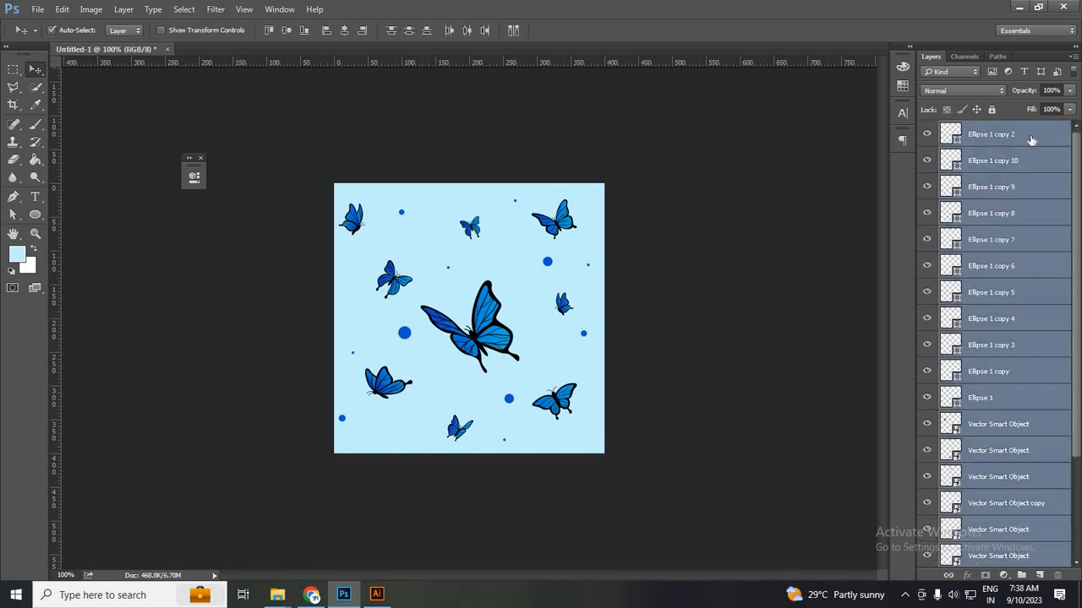
{"action": "left_click", "coordinate": [1033, 133]}
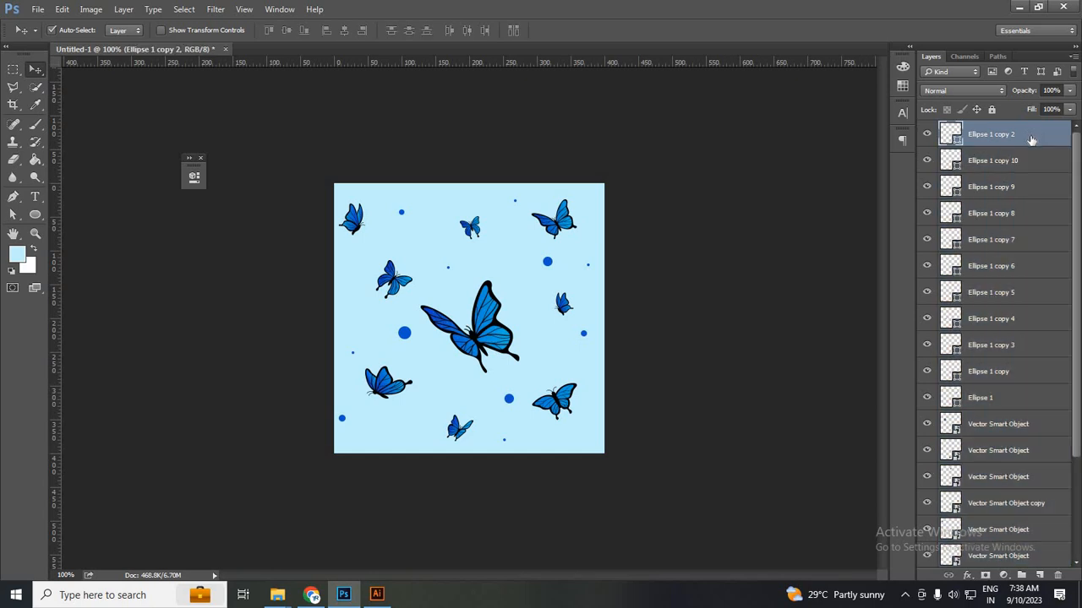
{"action": "scroll", "coordinate": [997, 457], "scroll_direction": "down", "scroll_amount": 3}
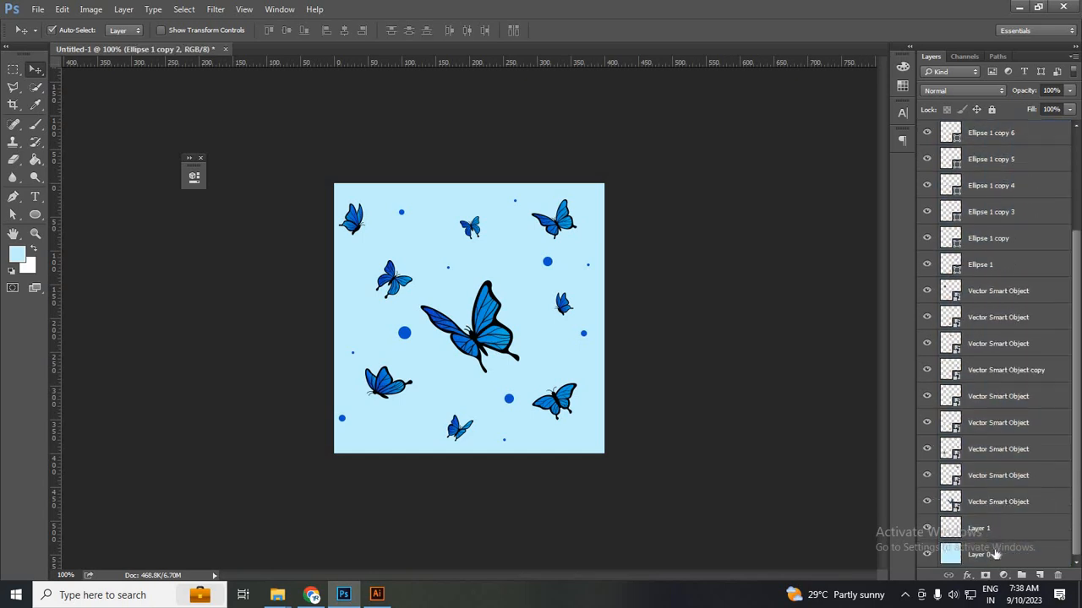
{"action": "left_click", "coordinate": [1014, 554]}
{"action": "scroll", "coordinate": [1026, 338], "scroll_direction": "up", "scroll_amount": 3}
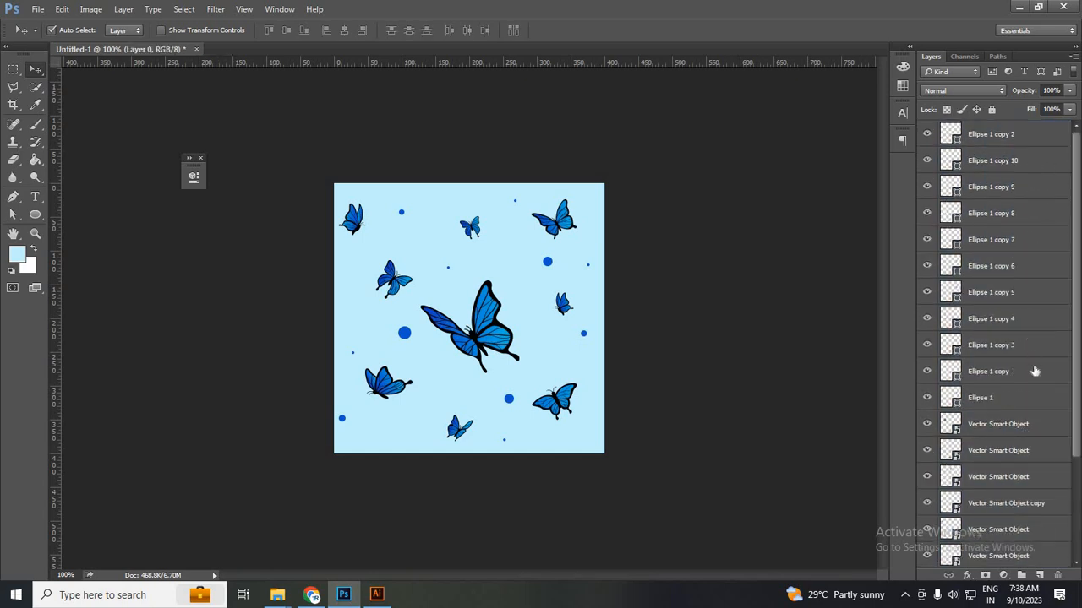
{"action": "scroll", "coordinate": [1032, 390], "scroll_direction": "down", "scroll_amount": 3}
{"action": "scroll", "coordinate": [1018, 367], "scroll_direction": "up", "scroll_amount": 3}
{"action": "scroll", "coordinate": [993, 541], "scroll_direction": "down", "scroll_amount": 3}
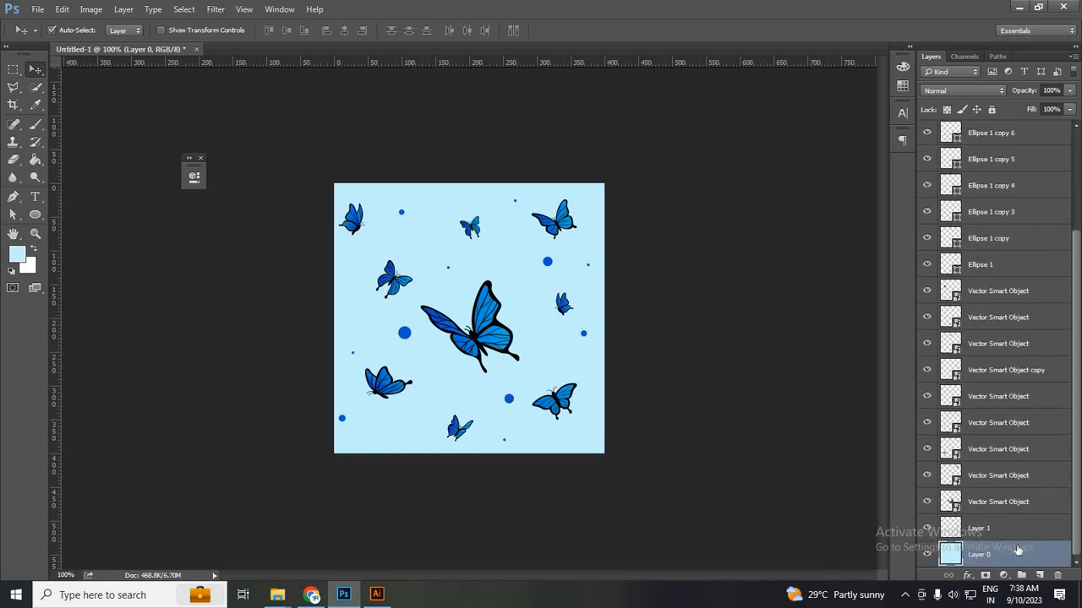
{"action": "scroll", "coordinate": [1006, 401], "scroll_direction": "up", "scroll_amount": 3}
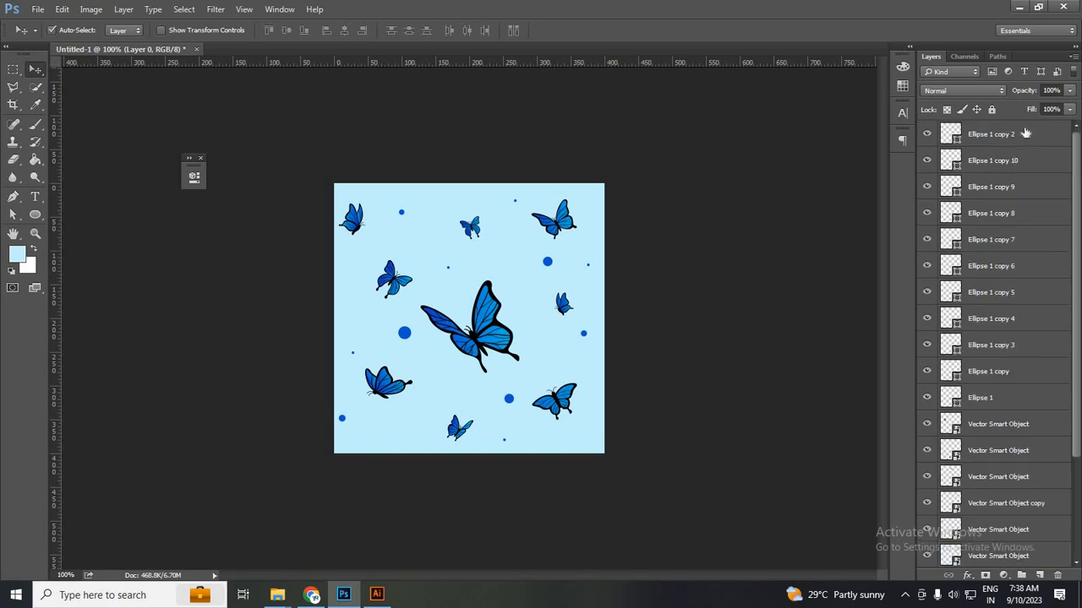
{"action": "left_click", "coordinate": [1025, 133], "text": "shift"}
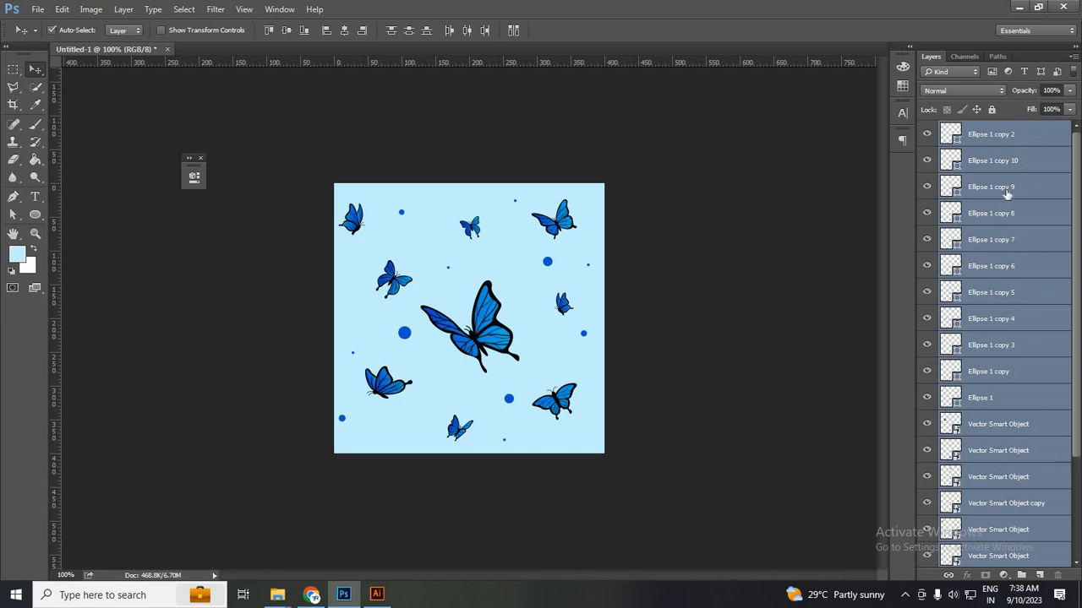
Merge the selected layers into one and define the tile as a pattern named 'butterfly'.
{"action": "right_click", "coordinate": [950, 192]}
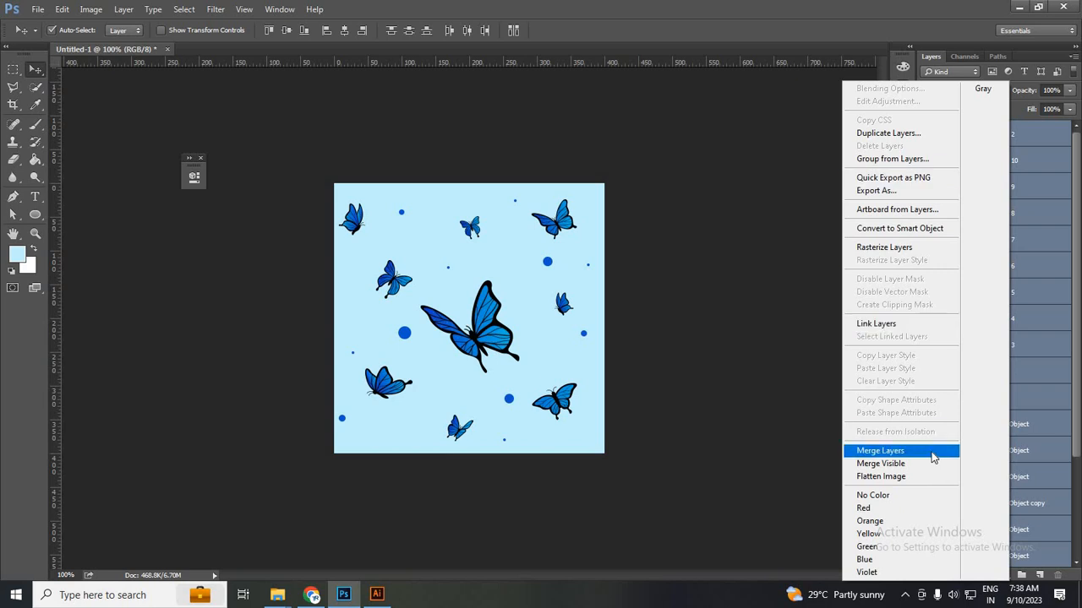
{"action": "left_click", "coordinate": [933, 457]}
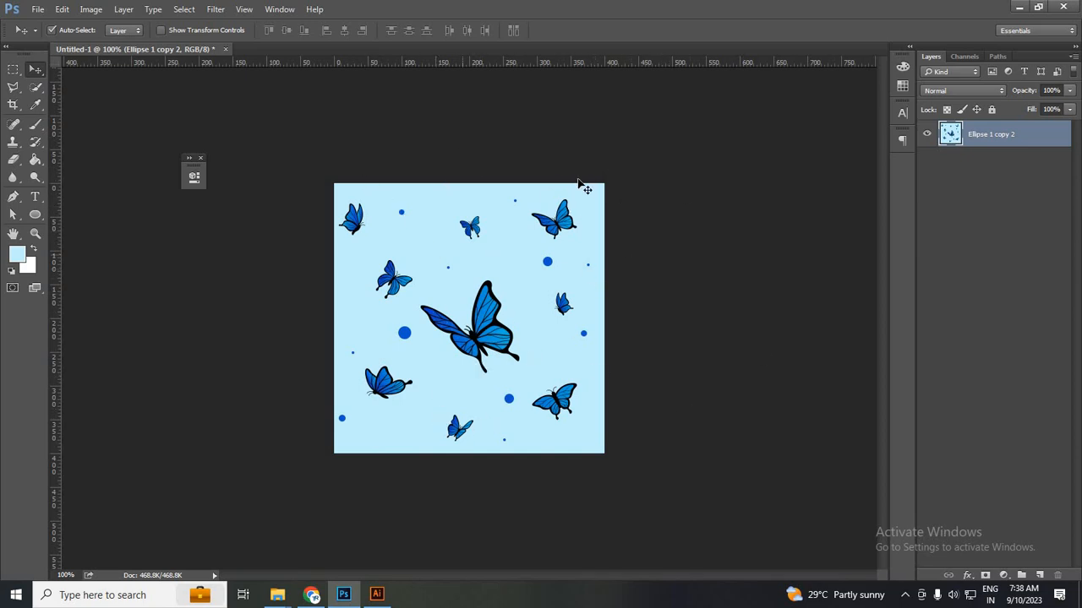
{"action": "left_click", "coordinate": [62, 9]}
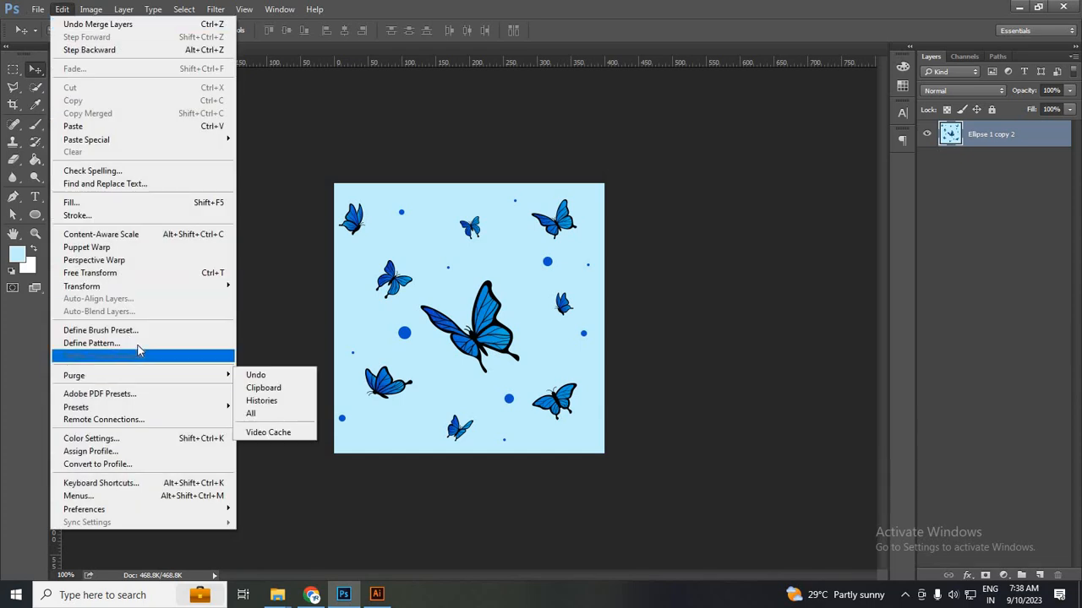
{"action": "left_click", "coordinate": [138, 344]}
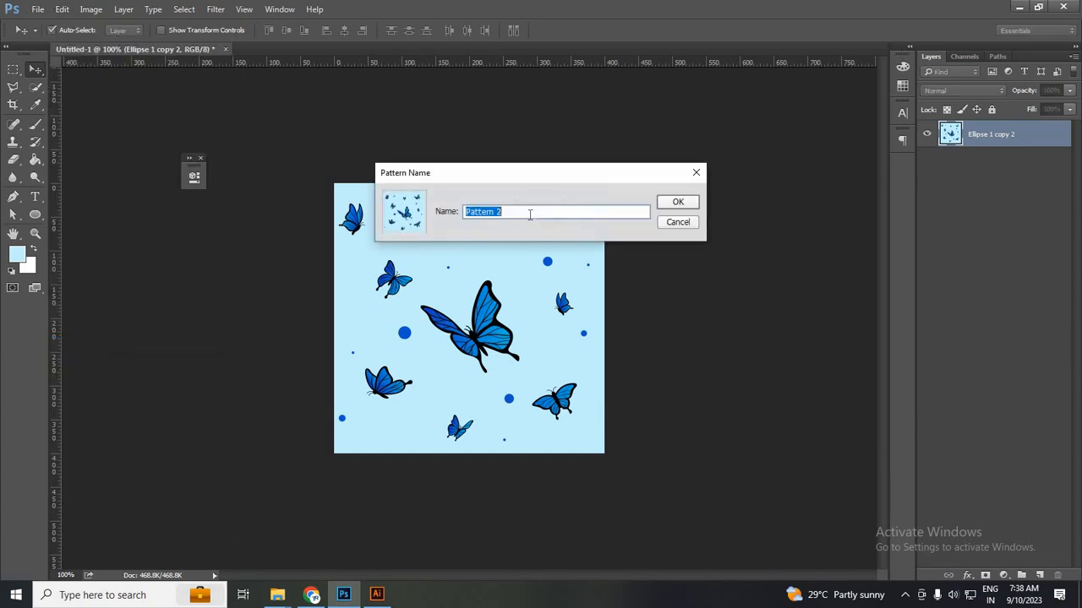
{"action": "type", "text": "butterfly"}
{"action": "left_click", "coordinate": [690, 206]}
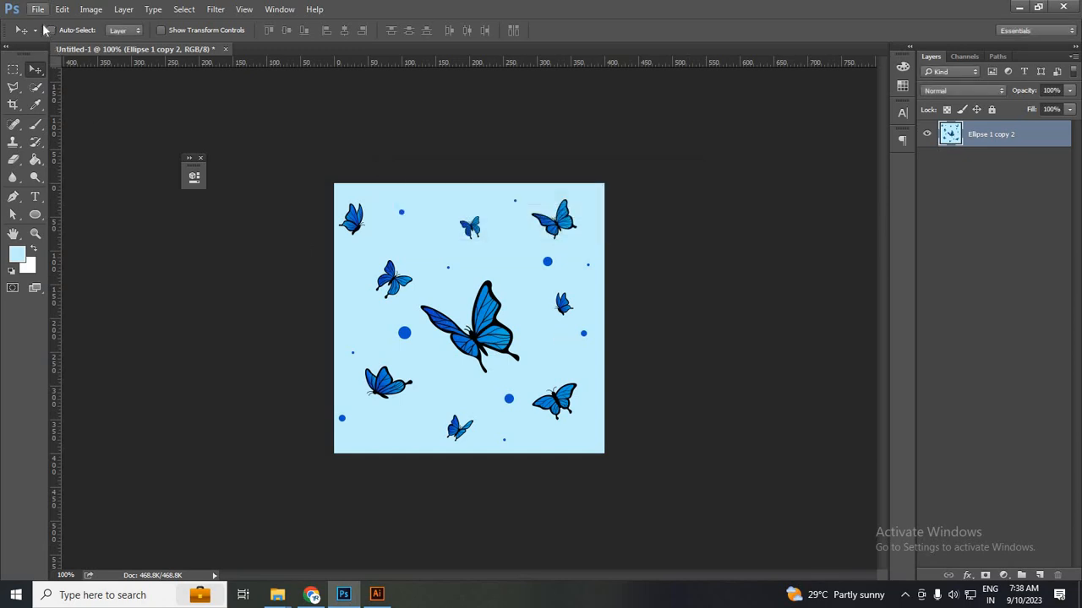
Create an 8.5 × 11 in U.S. Paper Letter document at 300 ppi, then add empty Layer 1.
{"action": "left_click", "coordinate": [38, 8]}
{"action": "left_click", "coordinate": [49, 19]}
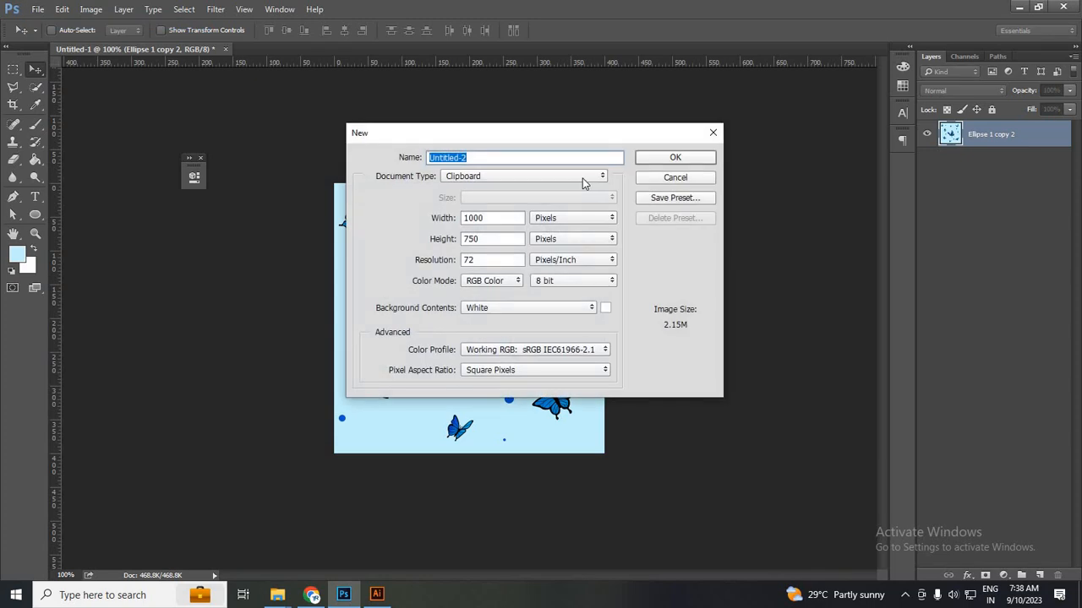
{"action": "left_click", "coordinate": [583, 178]}
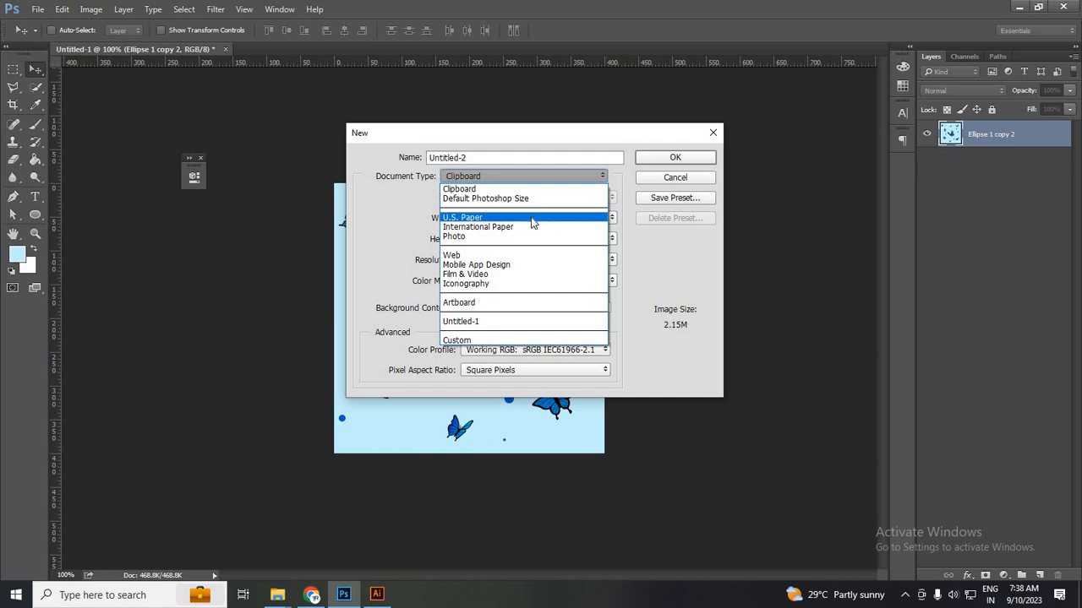
{"action": "left_click", "coordinate": [674, 160]}
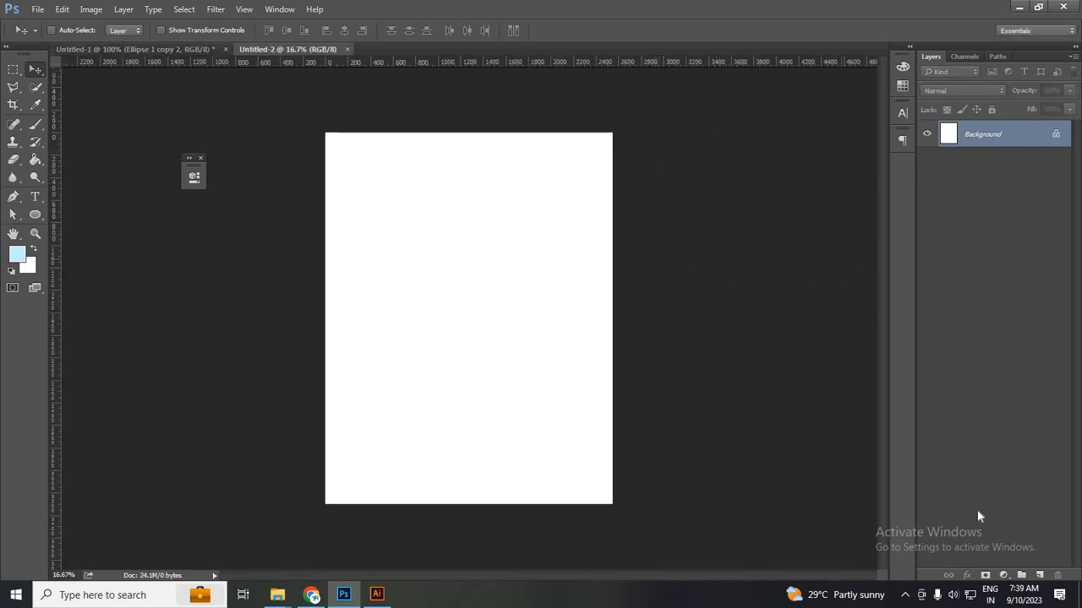
{"action": "left_click", "coordinate": [1039, 576]}
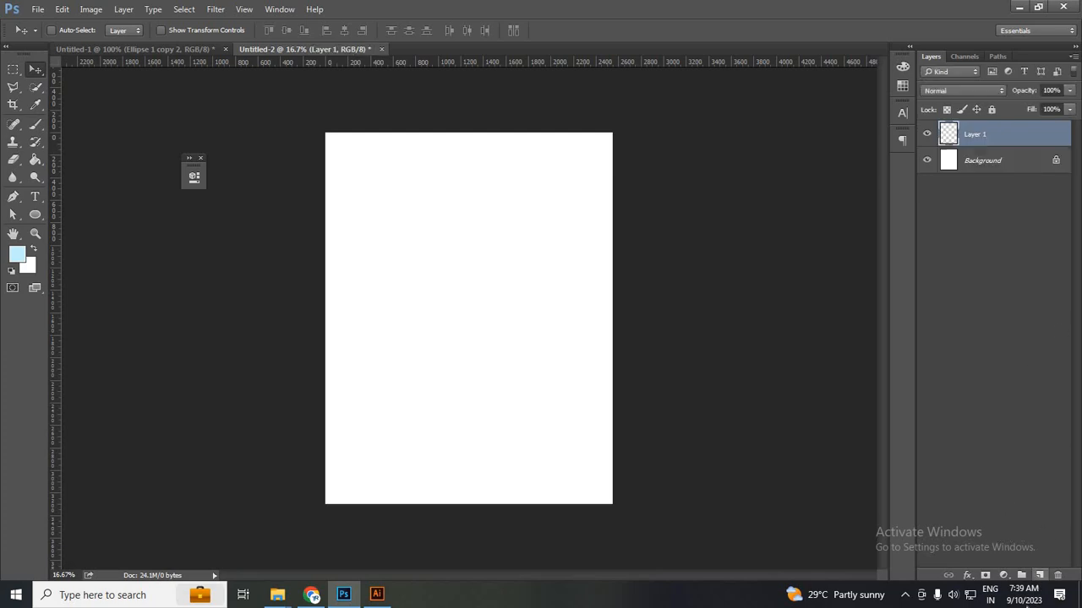
Add a Pattern Fill layer using the butterfly pattern.
{"action": "left_click", "coordinate": [1003, 576]}
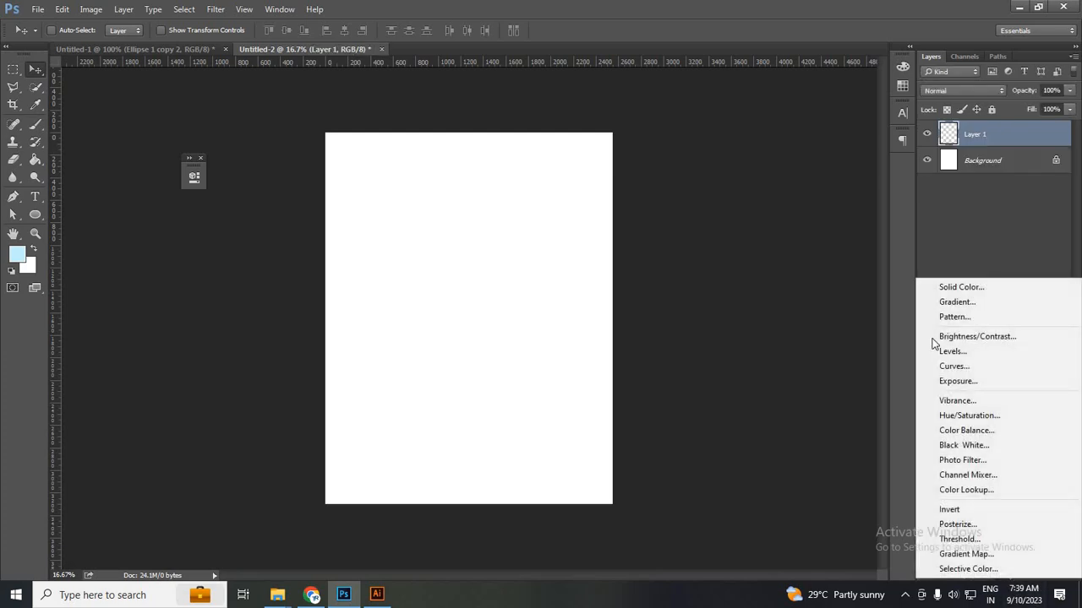
{"action": "left_click", "coordinate": [943, 317]}
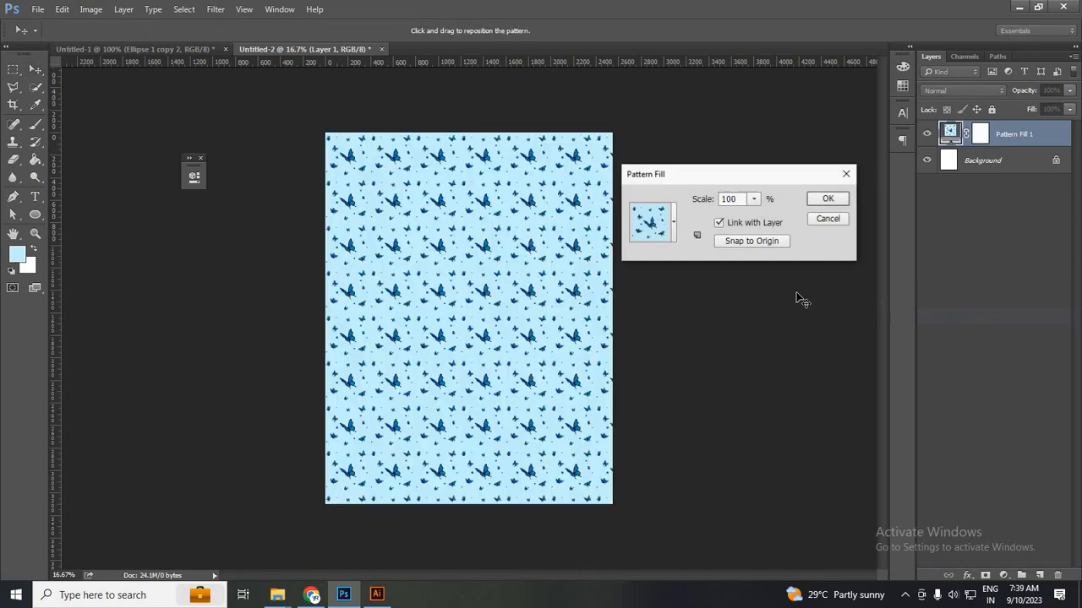
{"action": "left_click", "coordinate": [674, 224]}
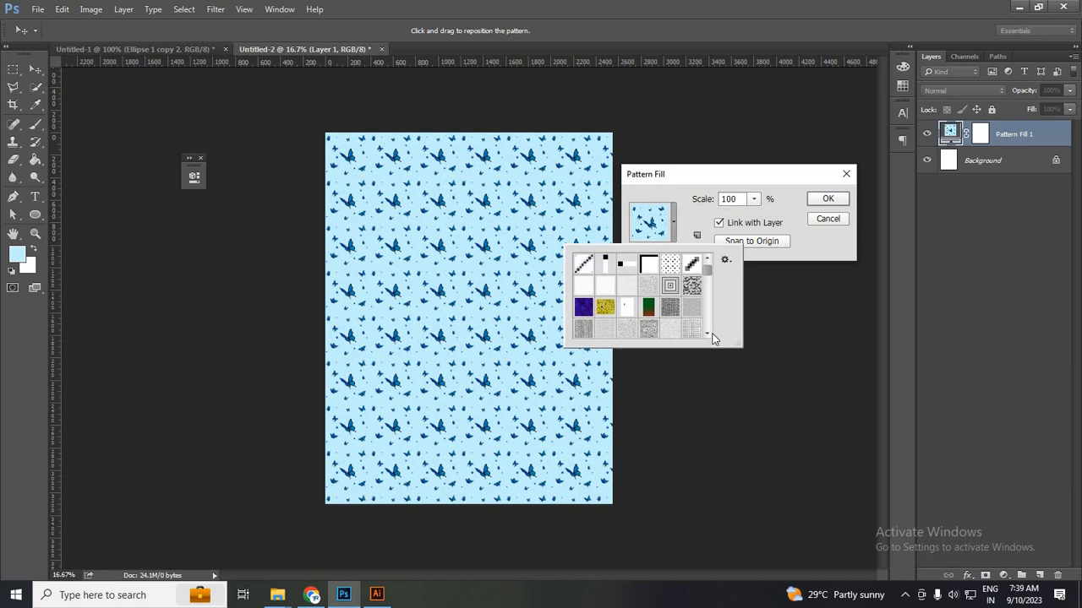
{"action": "scroll", "coordinate": [676, 336], "scroll_direction": "down", "scroll_amount": 5}
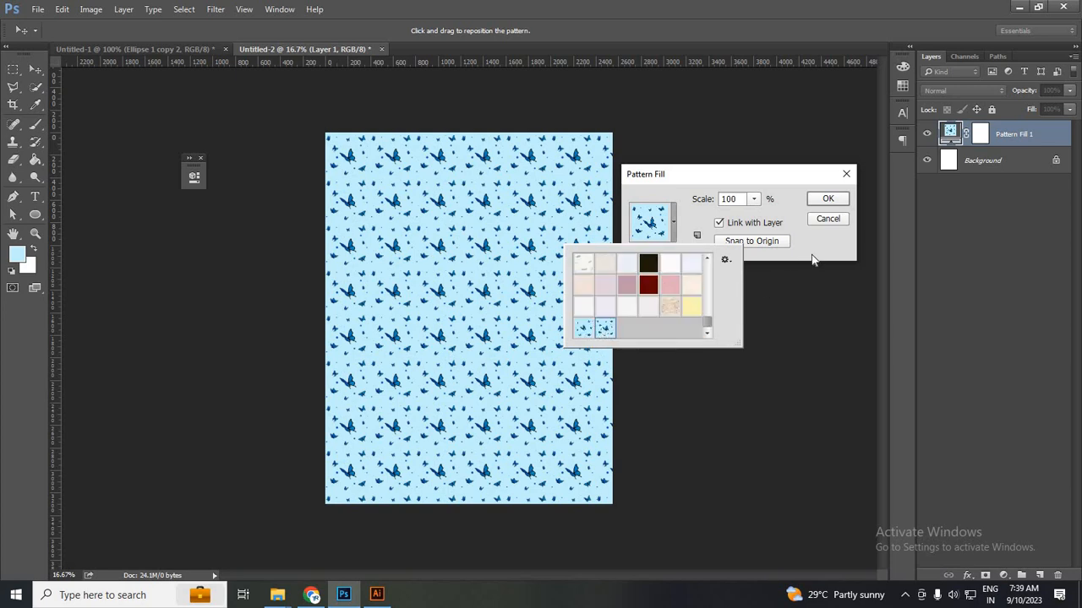
{"action": "left_click", "coordinate": [768, 229]}
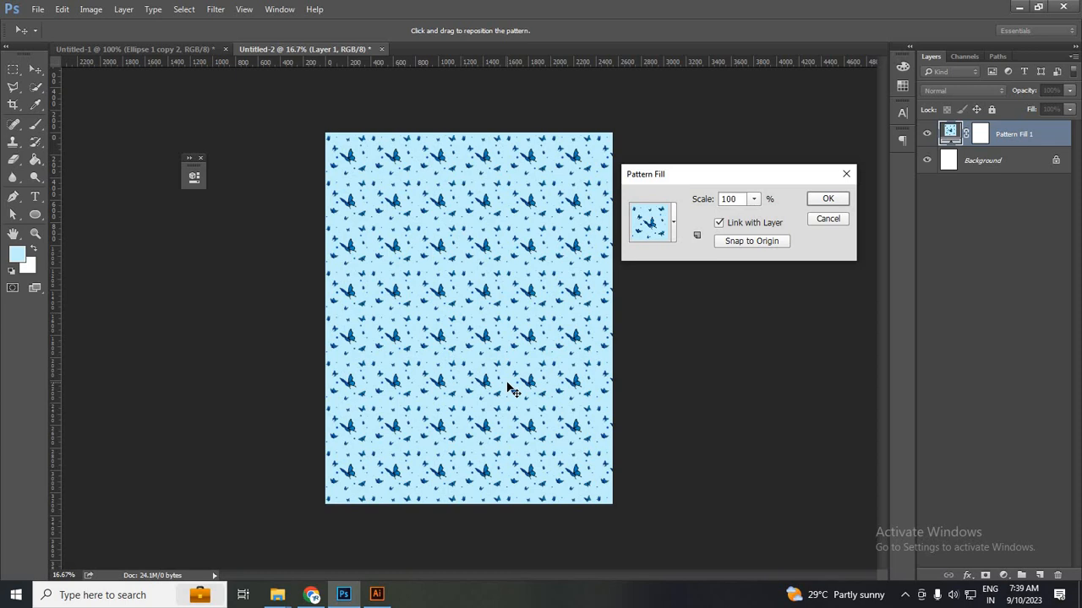
Enlarge the butterfly pattern to 159% scale and apply the fill.
{"action": "left_click", "coordinate": [753, 199]}
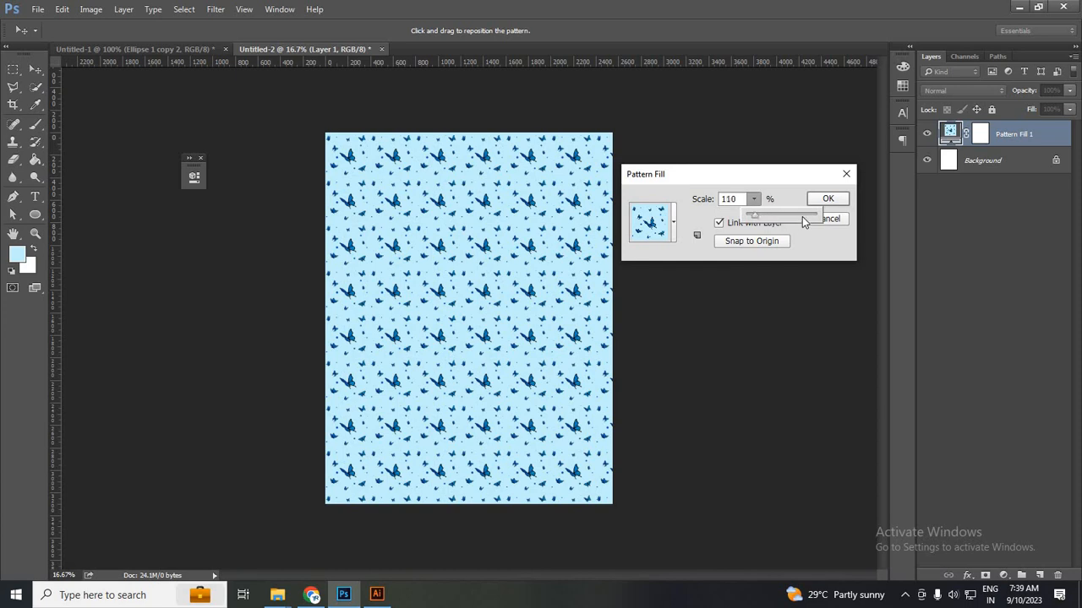
{"action": "left_click_drag", "start_coordinate": [802, 217], "coordinate": [754, 221]}
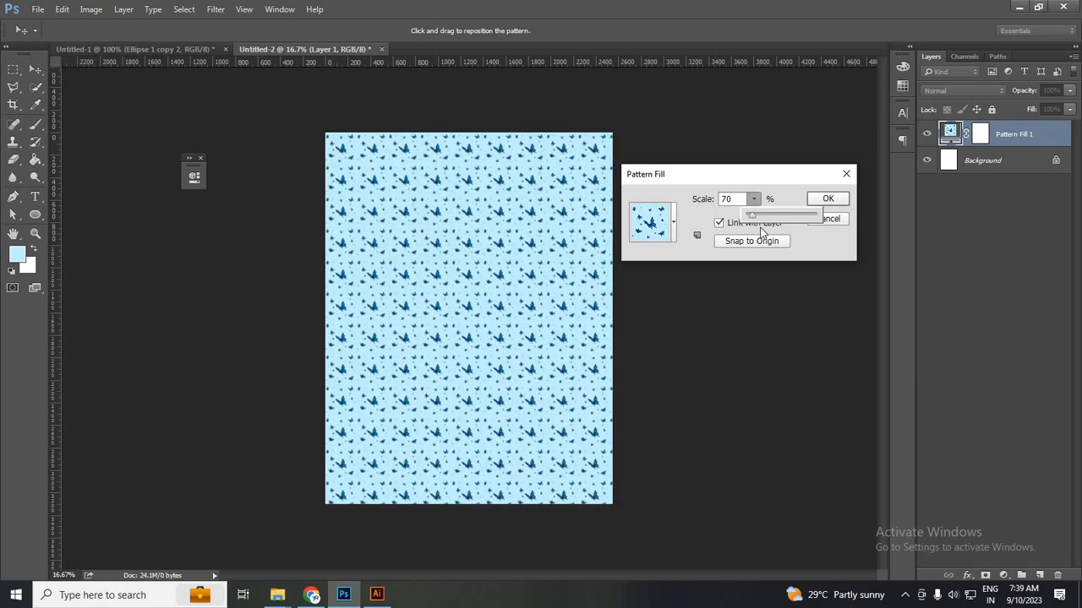
{"action": "left_click_drag", "start_coordinate": [781, 224], "coordinate": [754, 222]}
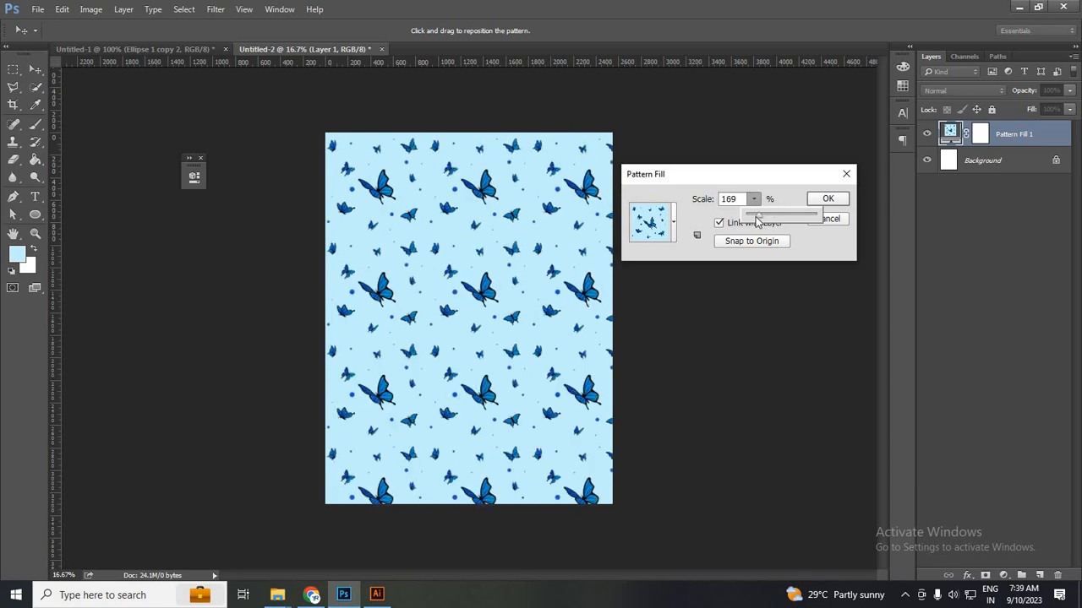
{"action": "left_click", "coordinate": [827, 203]}
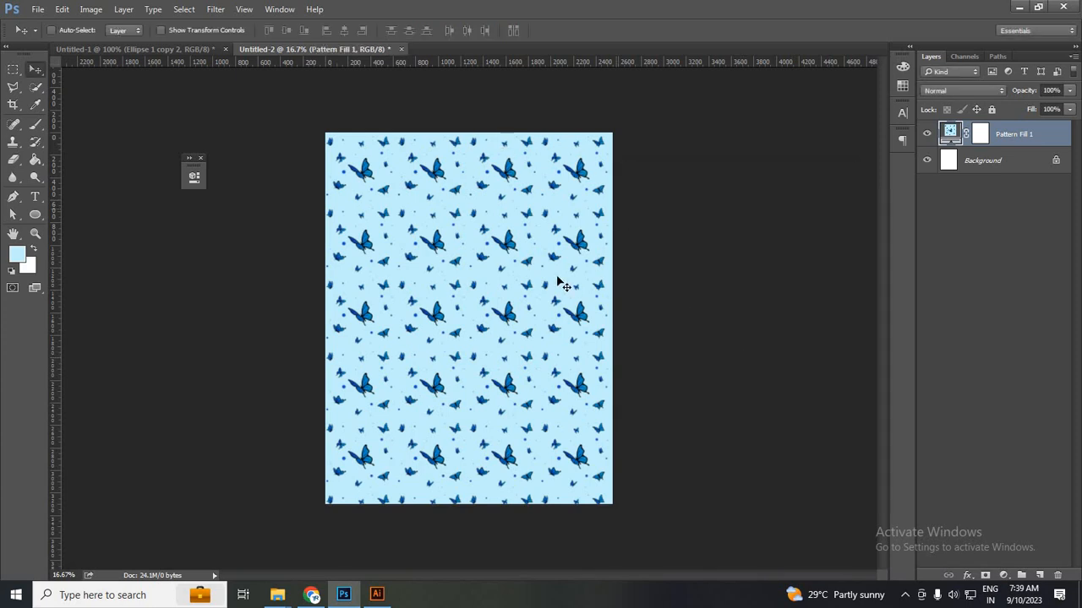
{"action": "scroll", "coordinate": [557, 276], "scroll_direction": "down", "scroll_amount": 3}
{"action": "scroll", "coordinate": [559, 277], "scroll_direction": "up", "scroll_amount": 3}
{"action": "scroll", "coordinate": [629, 247], "scroll_direction": "down", "scroll_amount": 2}
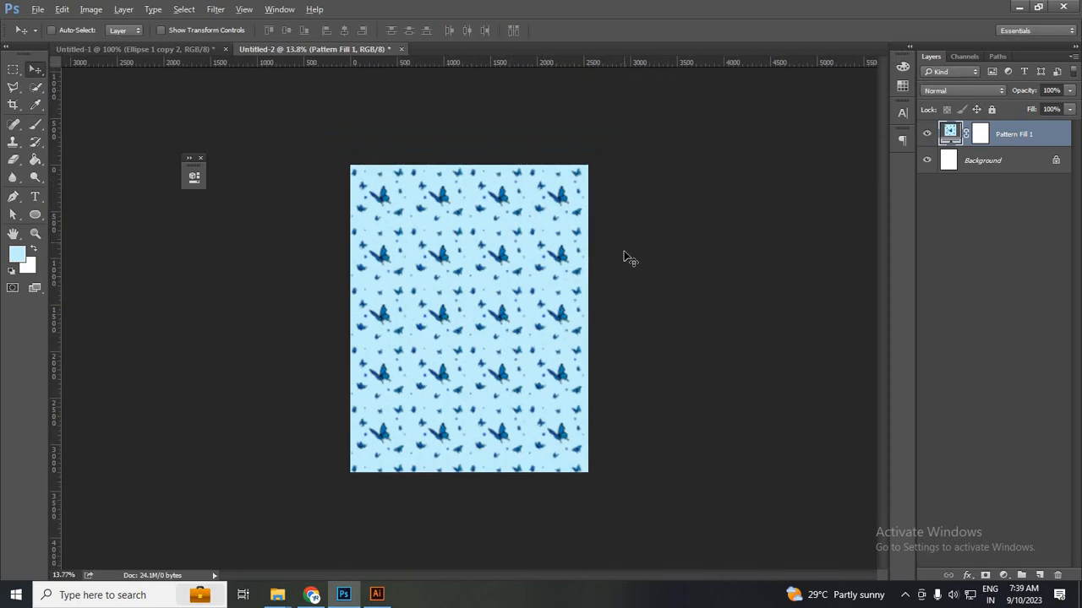
{"action": "scroll", "coordinate": [750, 267], "scroll_direction": "up", "scroll_amount": 1}
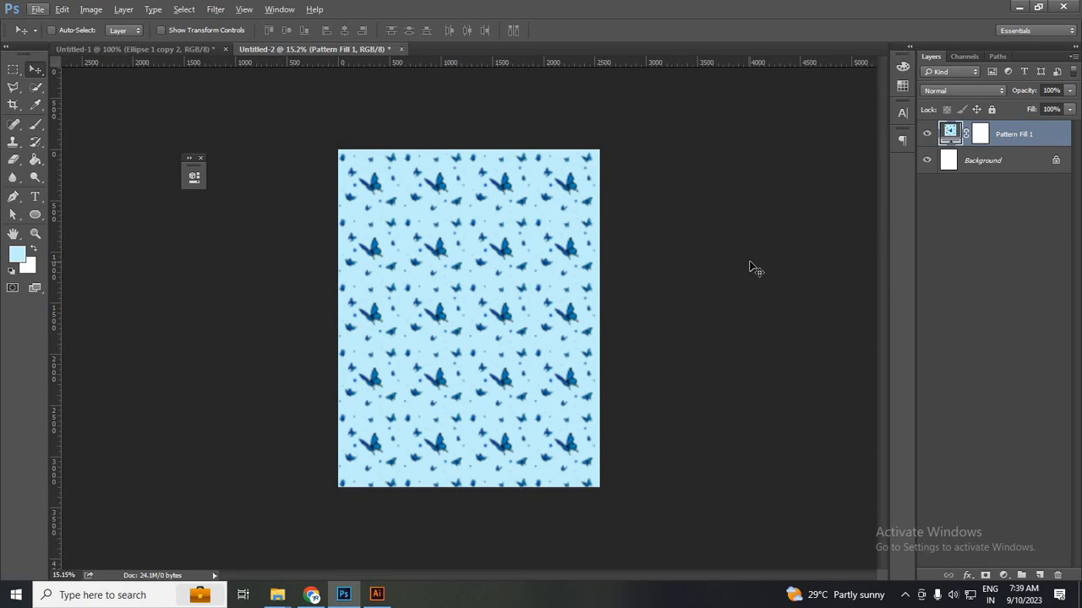
{"action": "scroll", "coordinate": [671, 336], "scroll_direction": "up", "scroll_amount": 4}
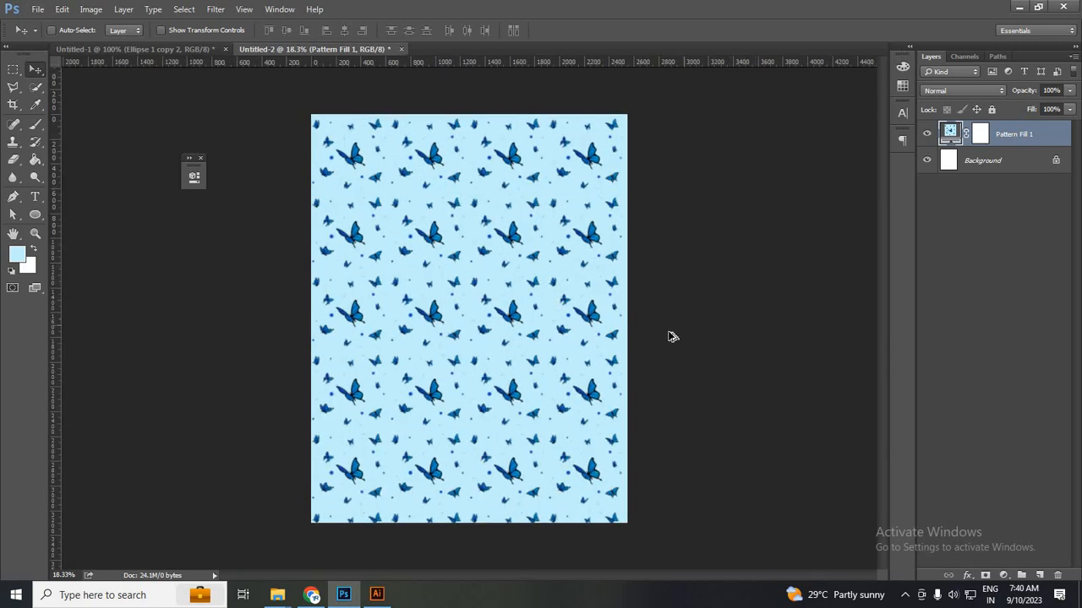
{"action": "scroll", "coordinate": [671, 337], "scroll_direction": "up", "scroll_amount": 1}
{"action": "scroll", "coordinate": [671, 337], "scroll_direction": "down", "scroll_amount": 1}
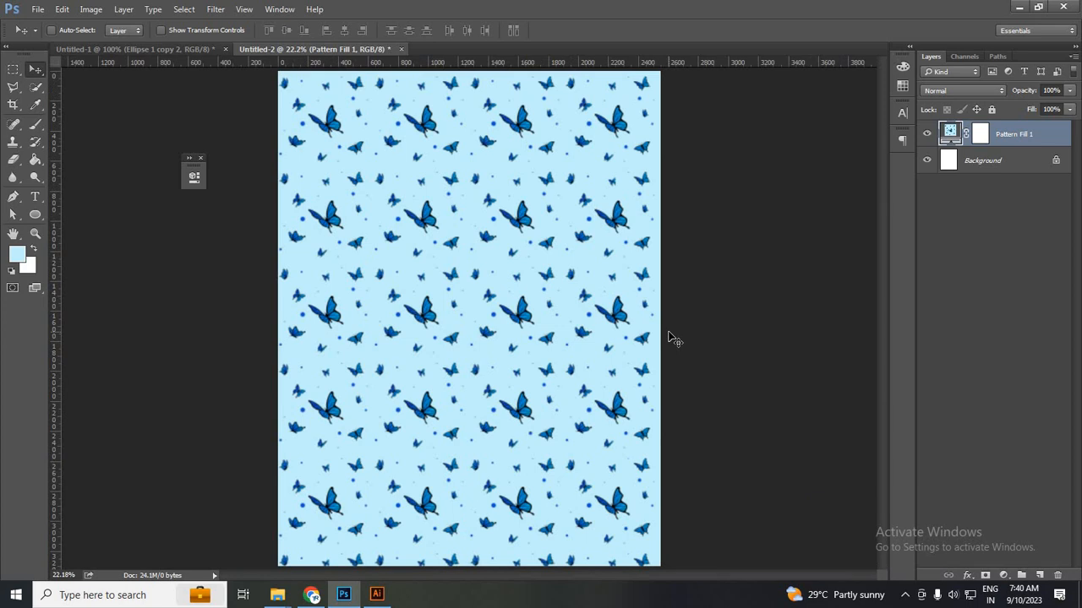